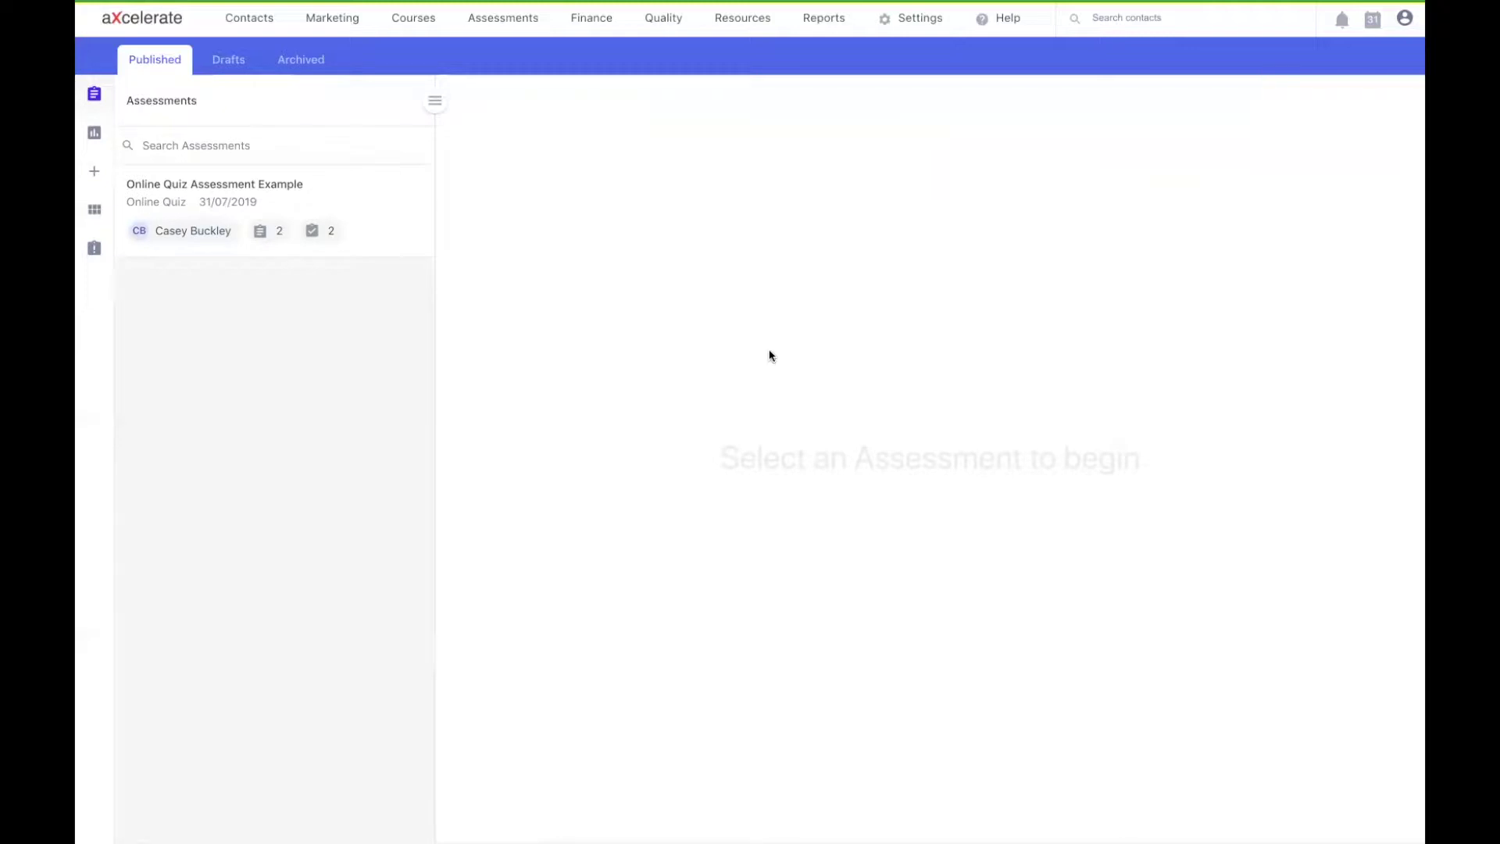
Open the Online Quiz Assessment Example to see its overview and two instances.
click(351, 186)
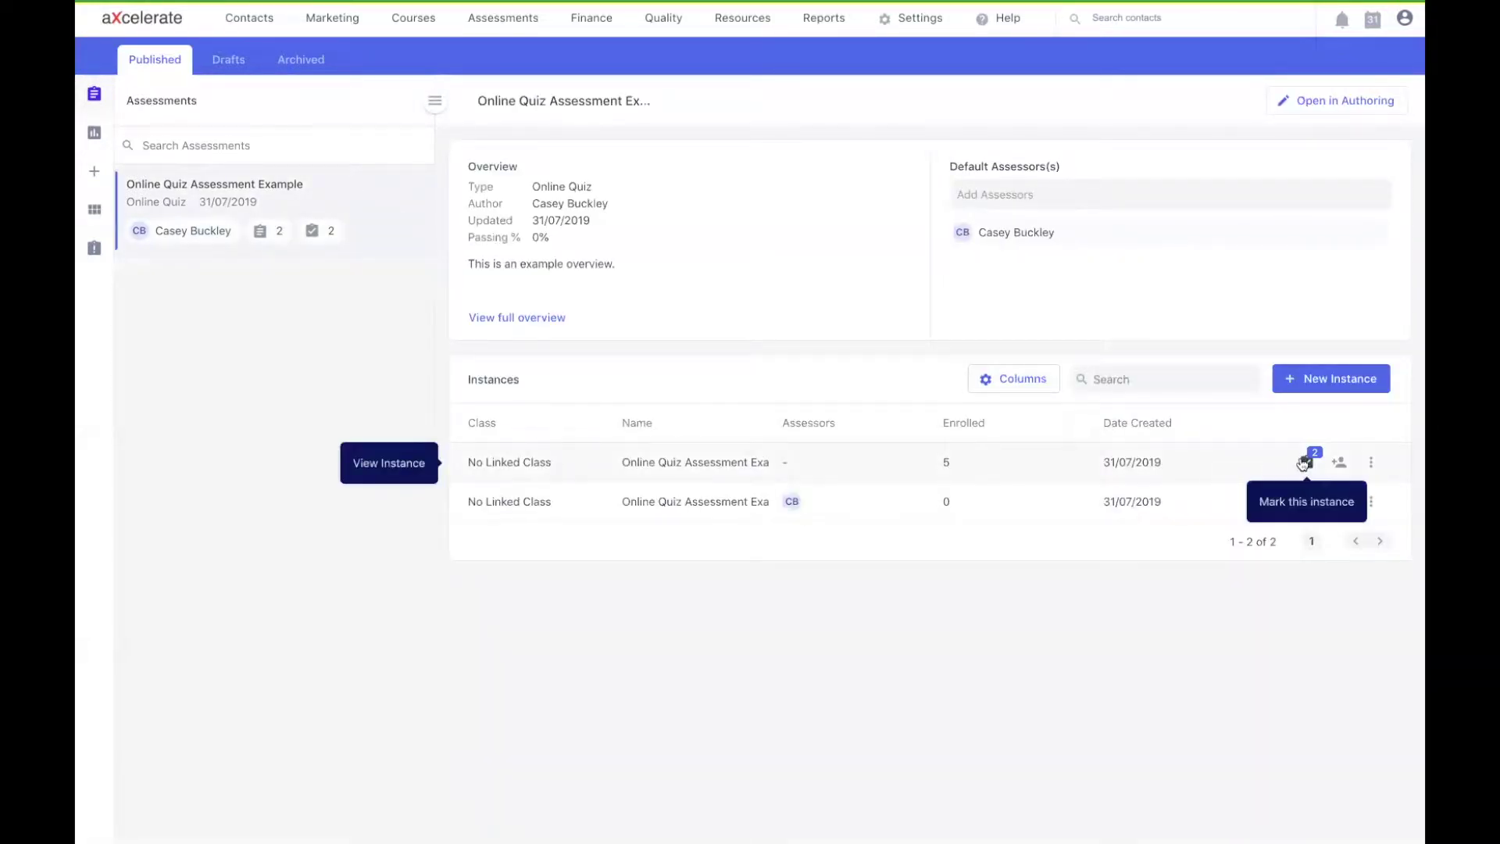
Open the quiz's first instance, search the enrolments for the learner, then clear the search to list all five.
click(1011, 458)
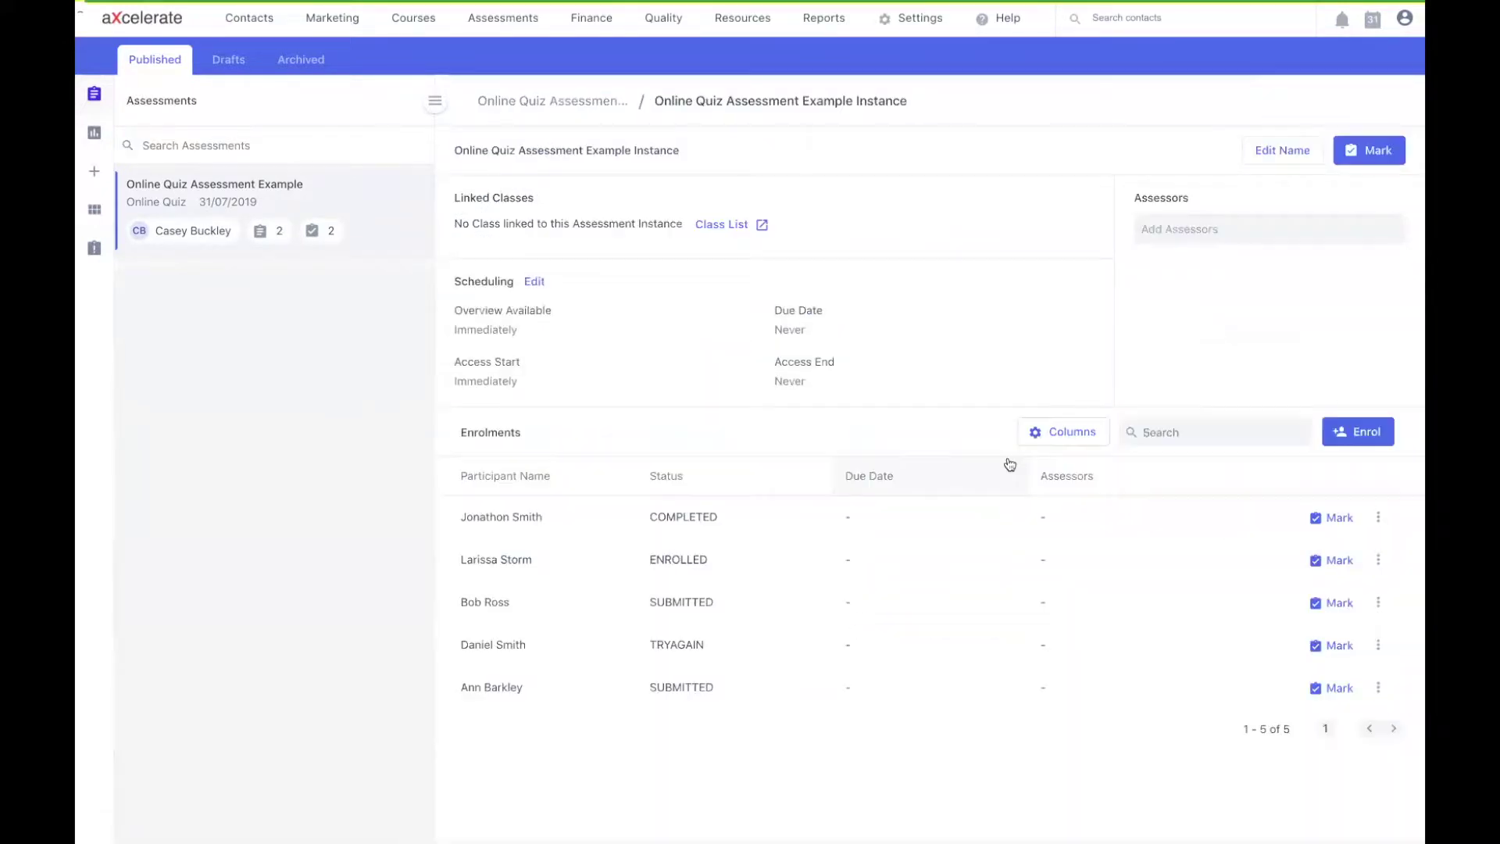
click(1216, 432)
text(bob)
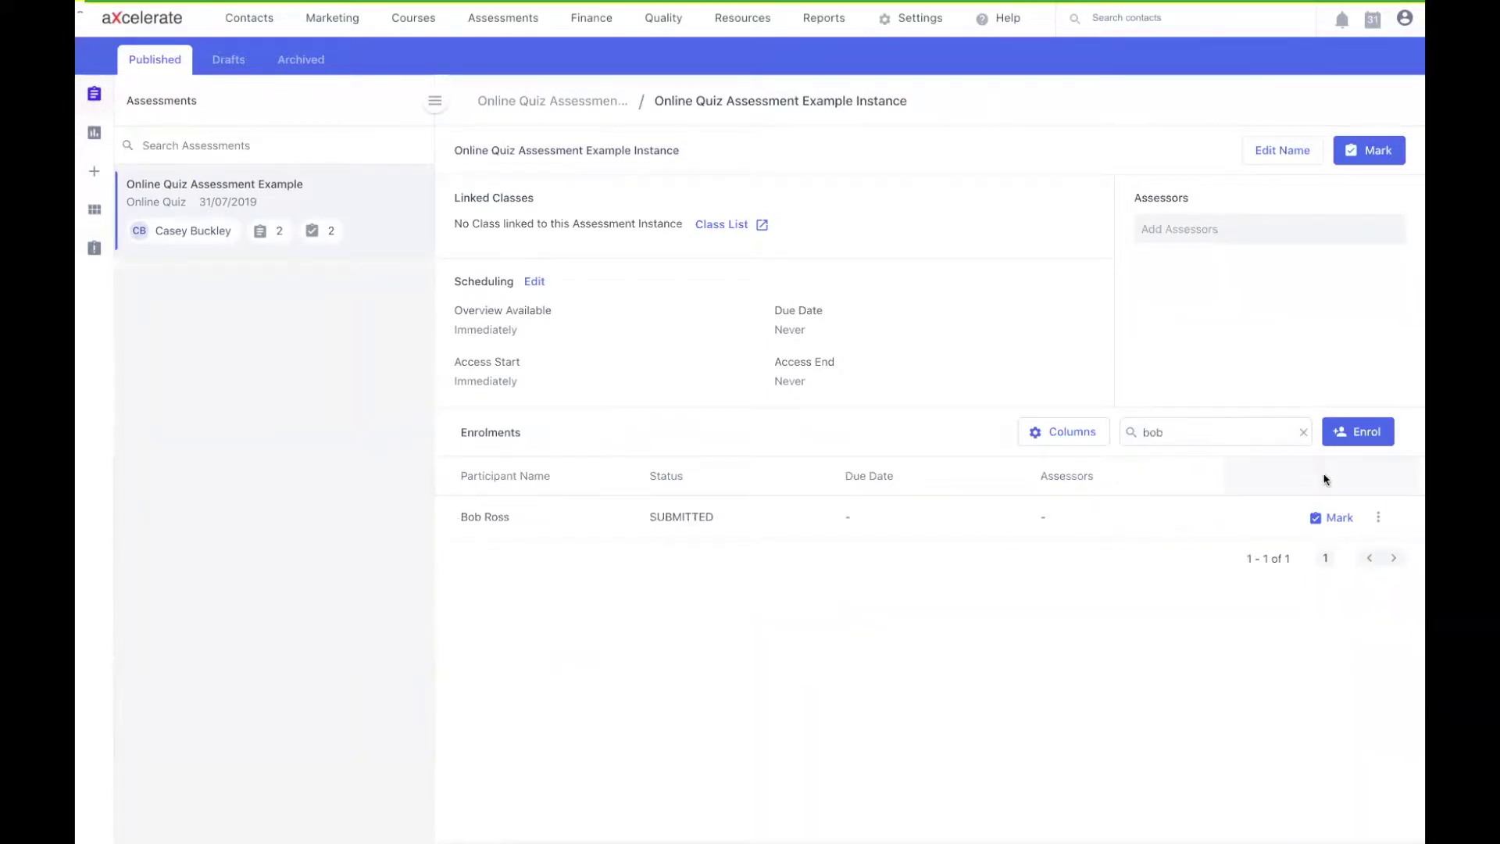
click(1303, 432)
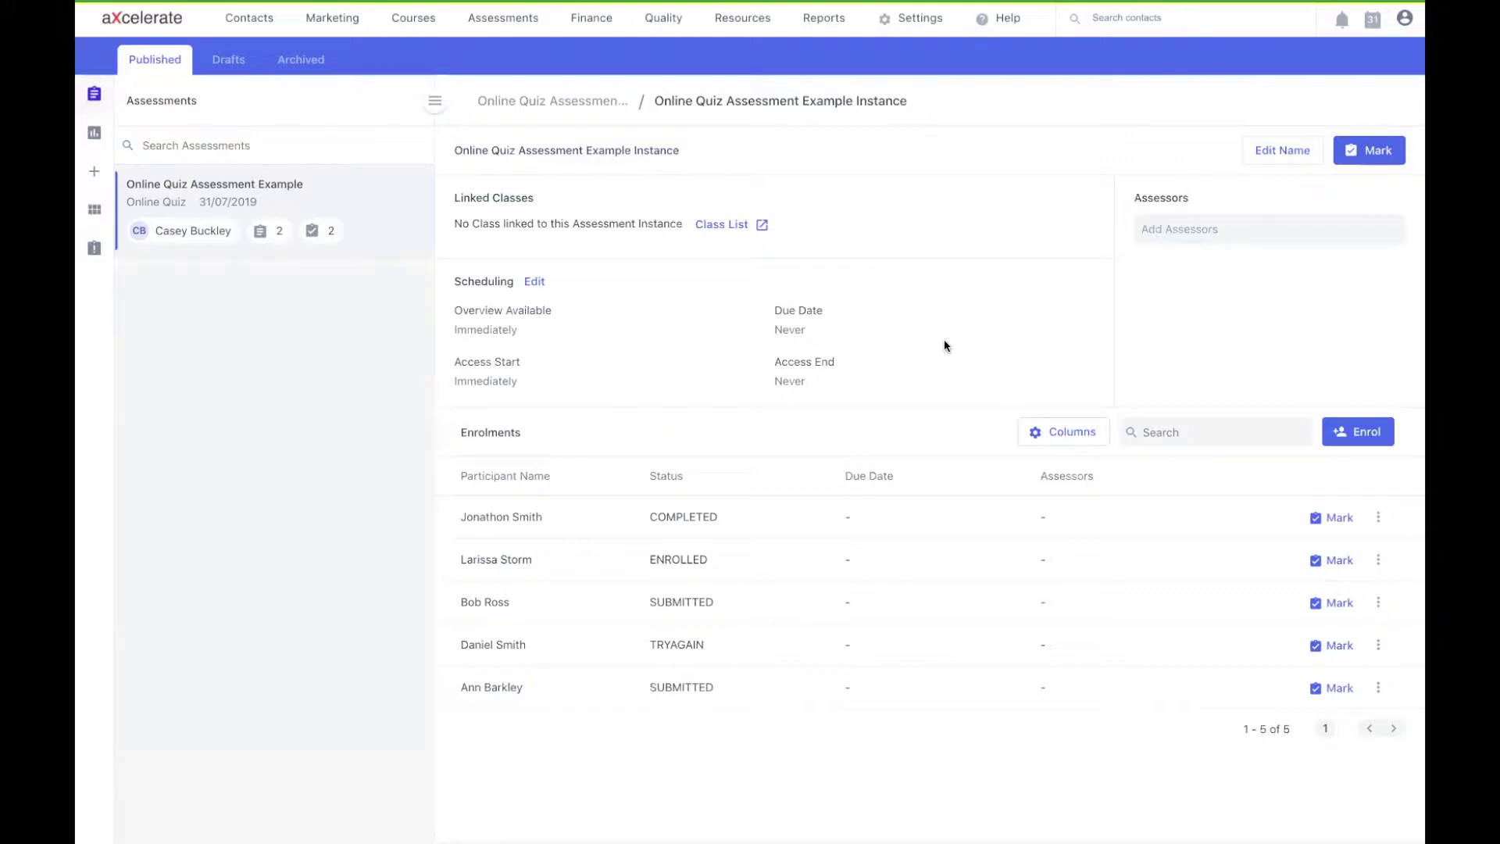
Open the quiz's marking overview and view another learner's already-marked 4/4 attempt.
click(1381, 151)
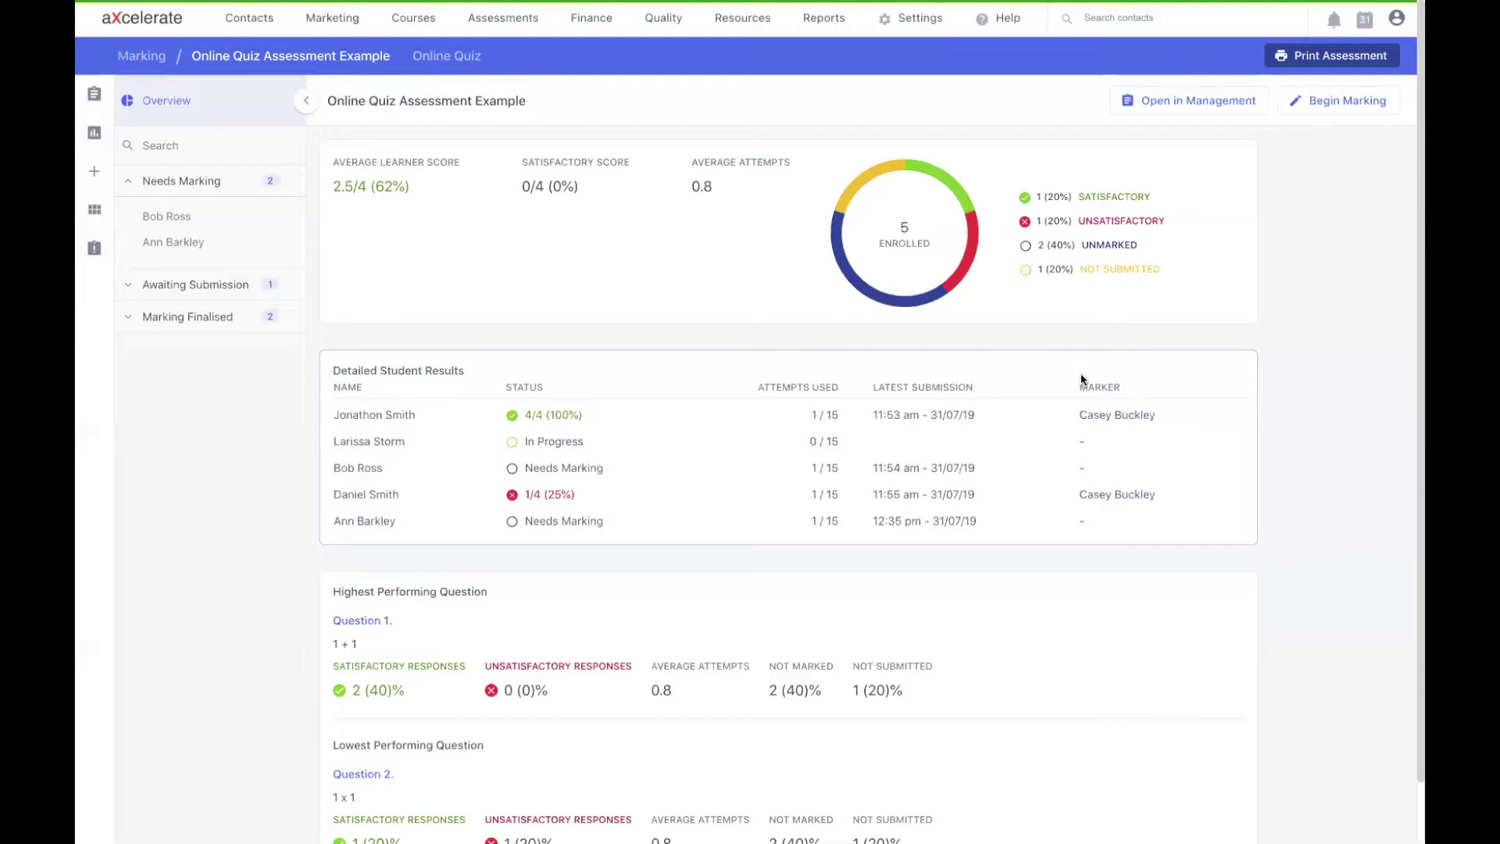
click(674, 418)
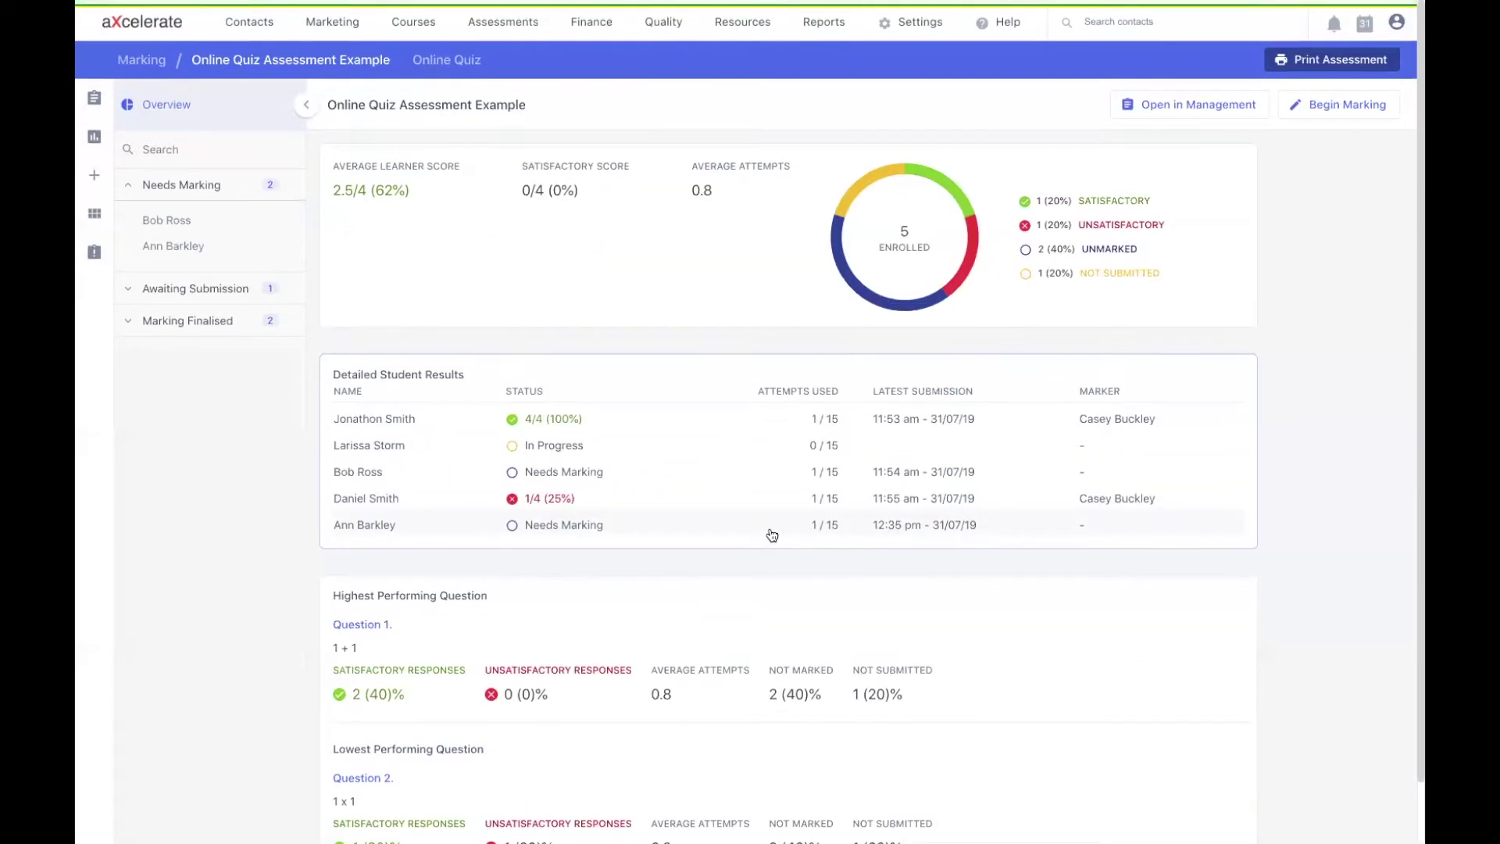
Scroll the marking overview down to the Detailed Student Results table.
scroll(769, 533, down, 3)
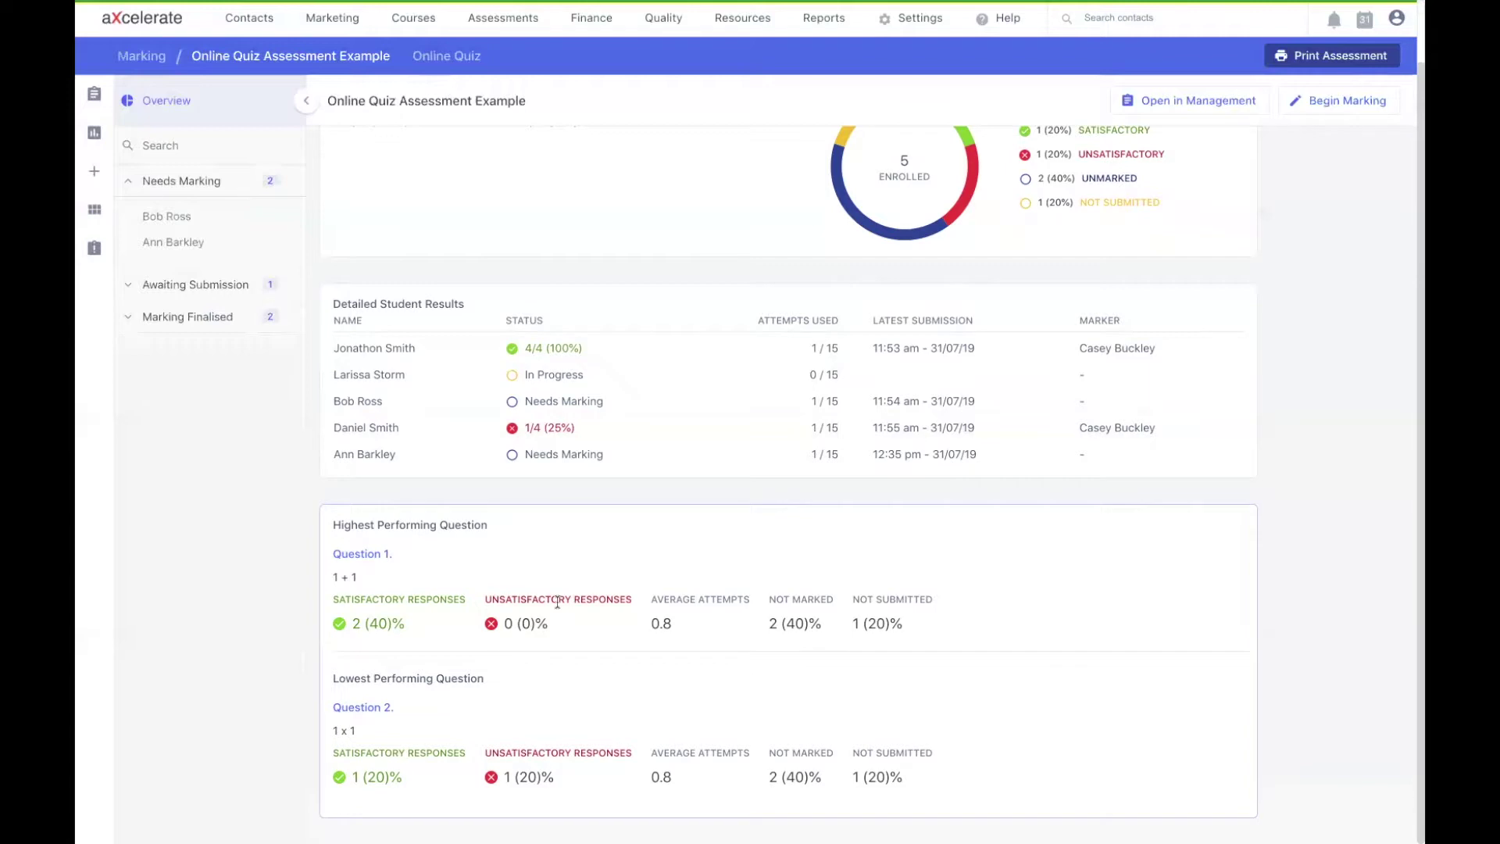
scroll(557, 601, up, 1)
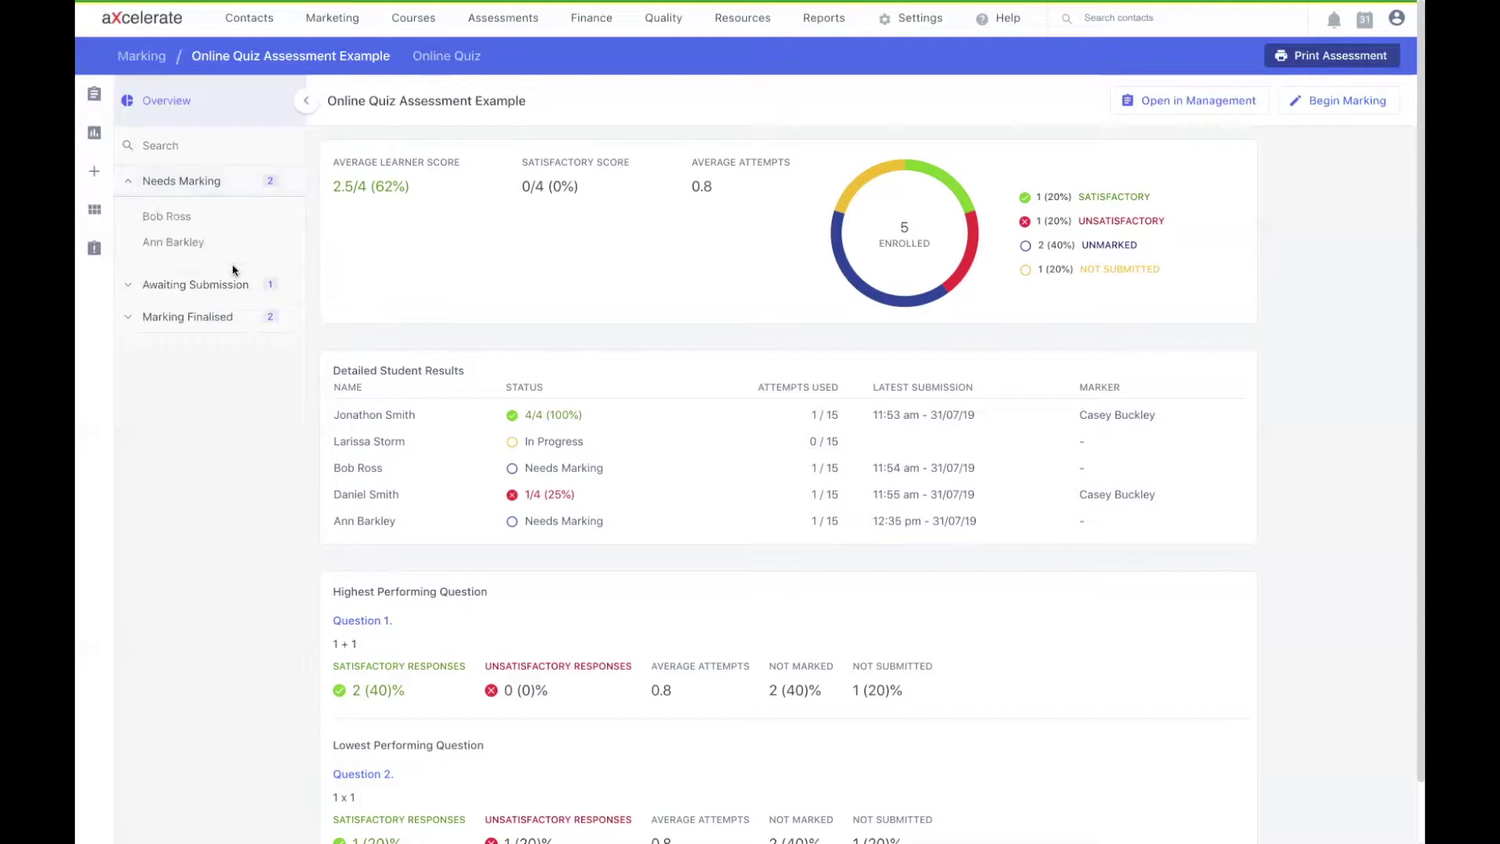
click(223, 289)
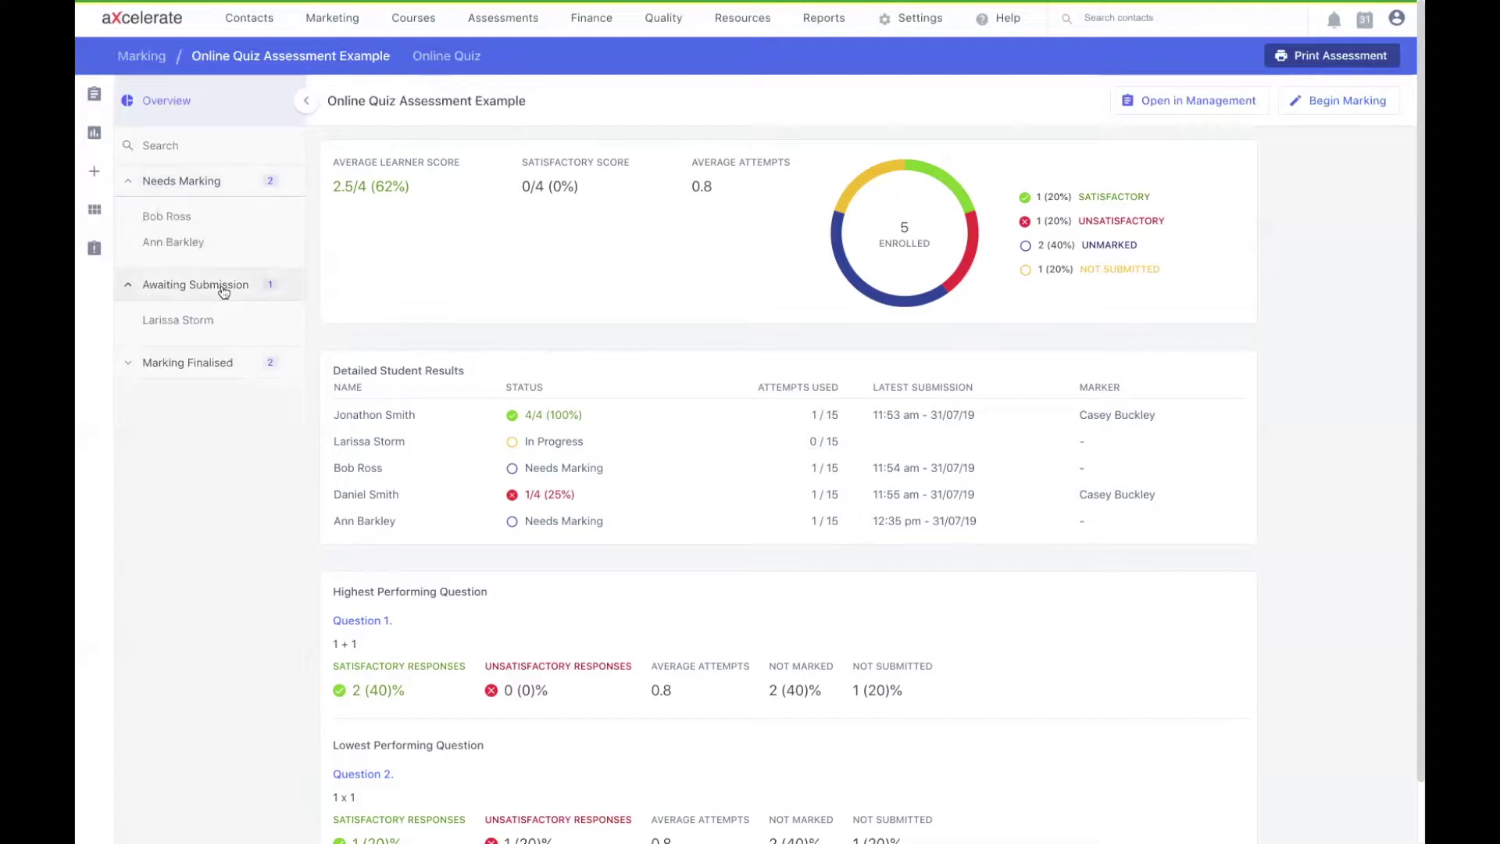
click(205, 364)
click(207, 151)
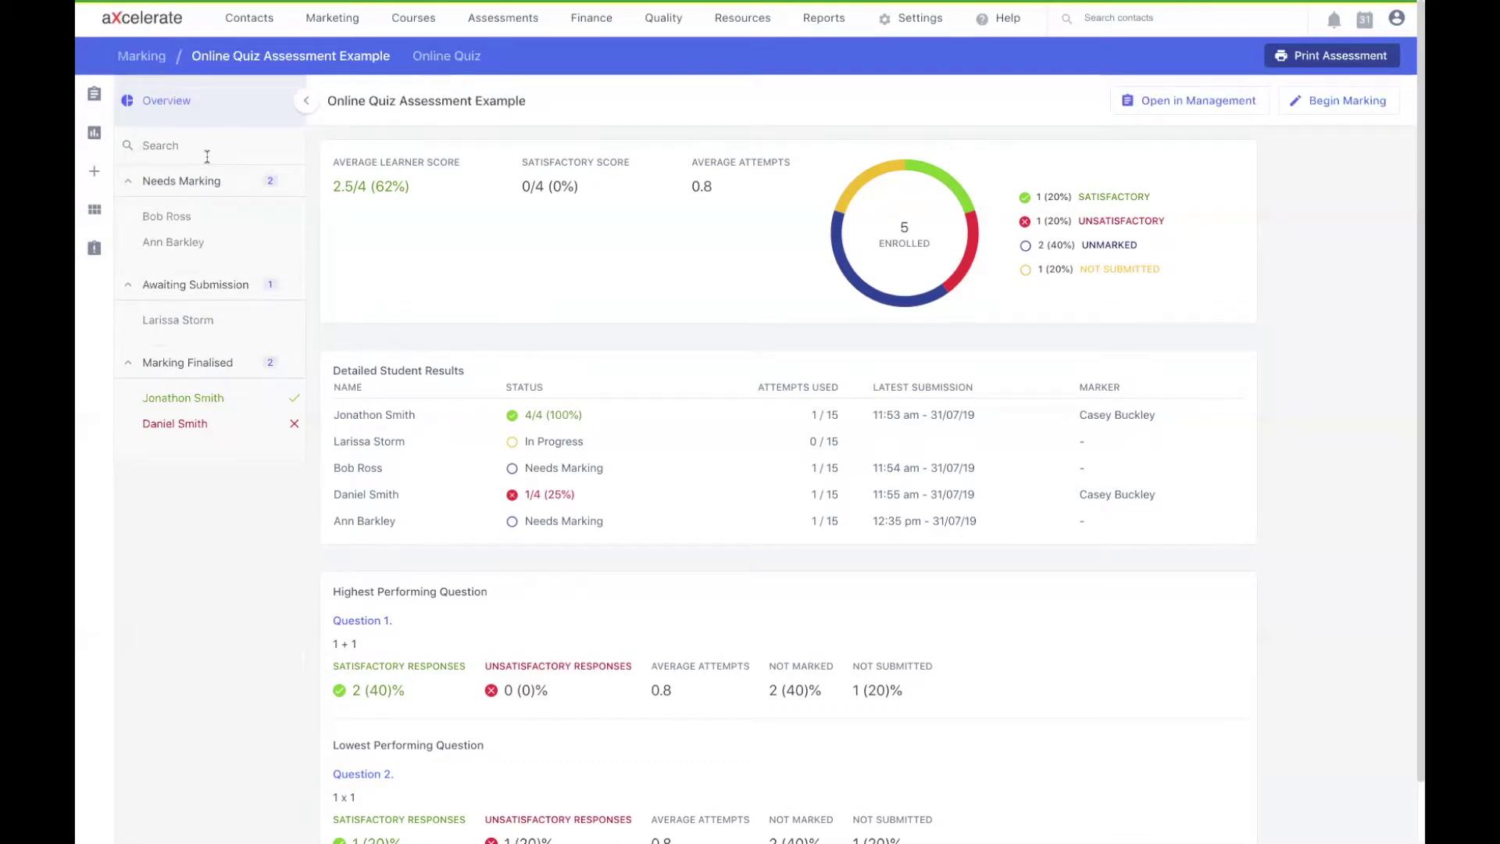
text(bob)
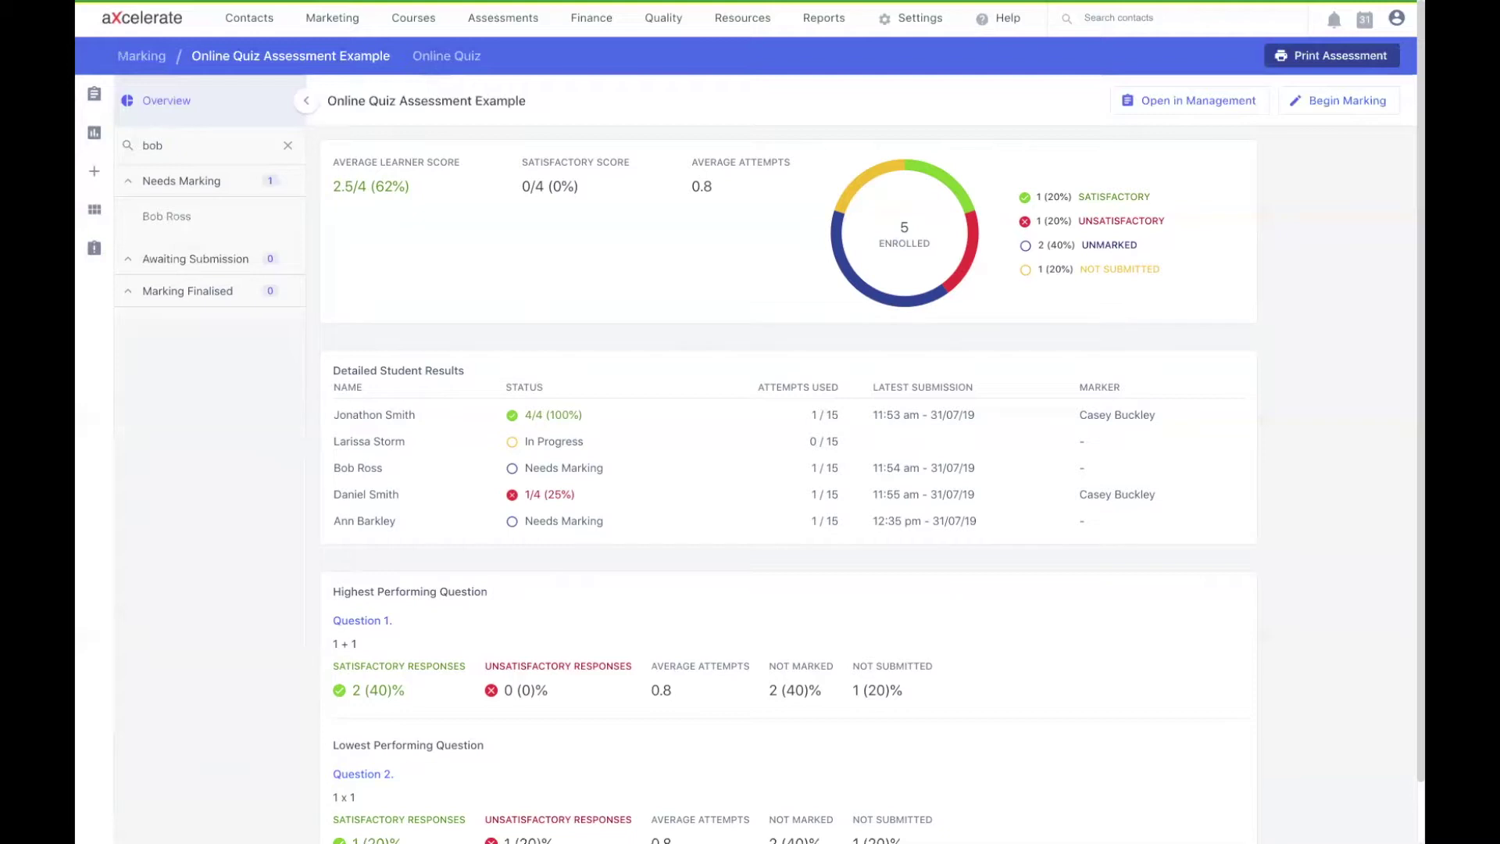
key(BackSpace)
key(BackSpace)
key(BackSpace)
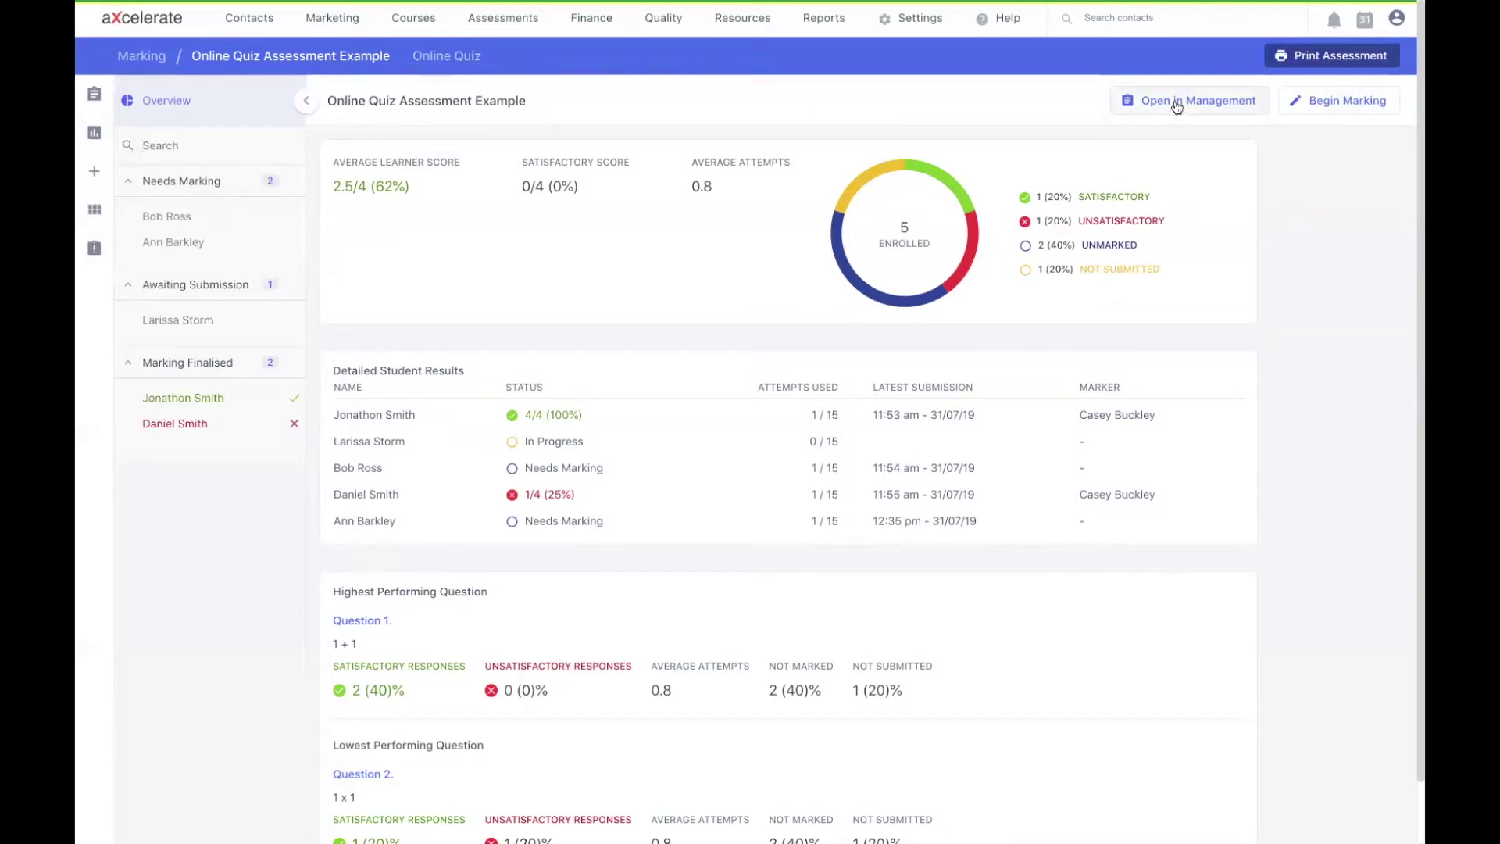
click(197, 192)
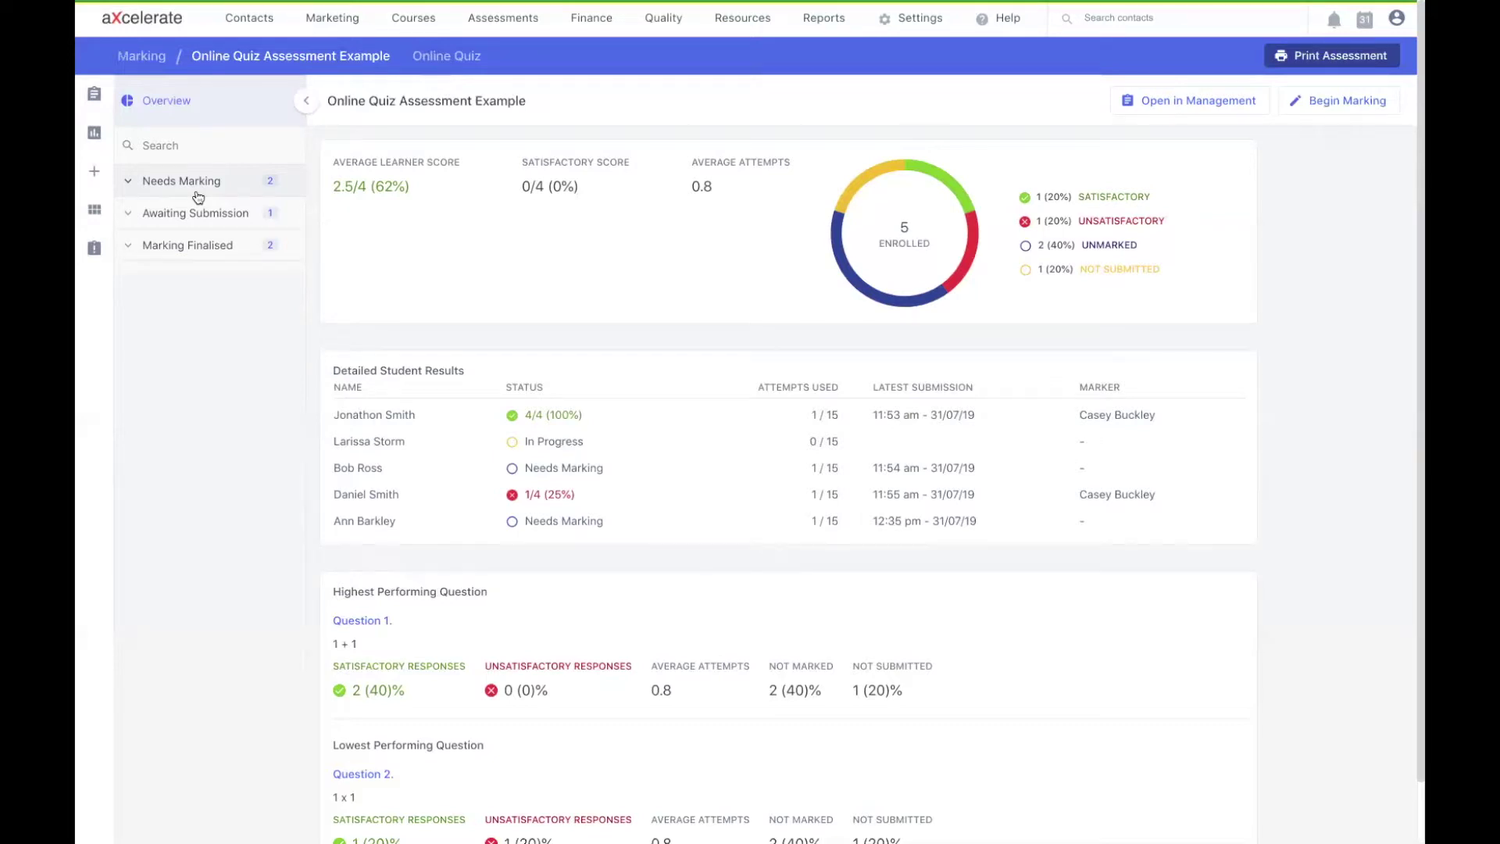
click(197, 194)
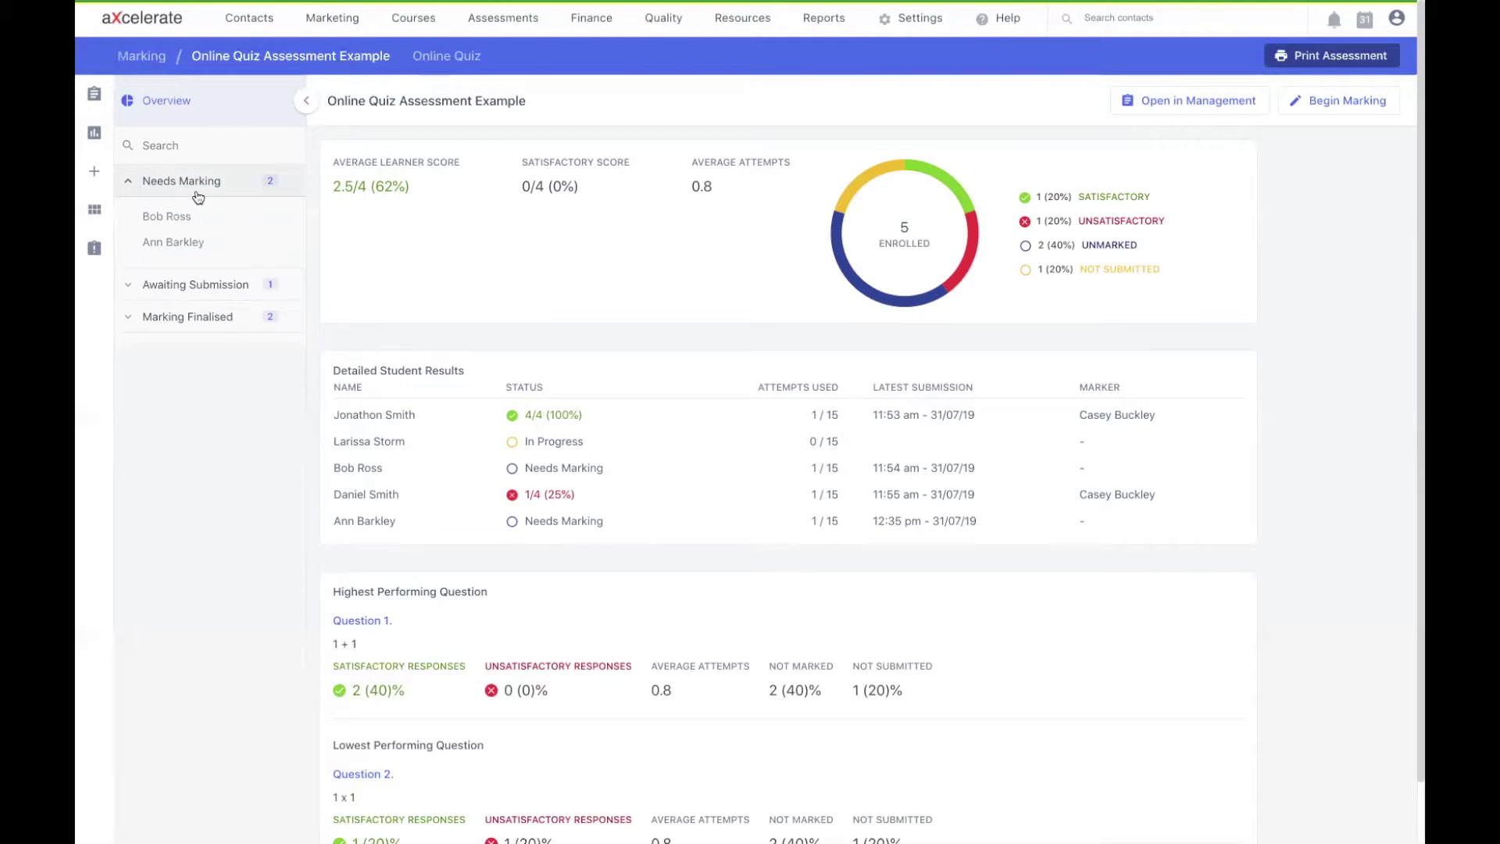
click(189, 221)
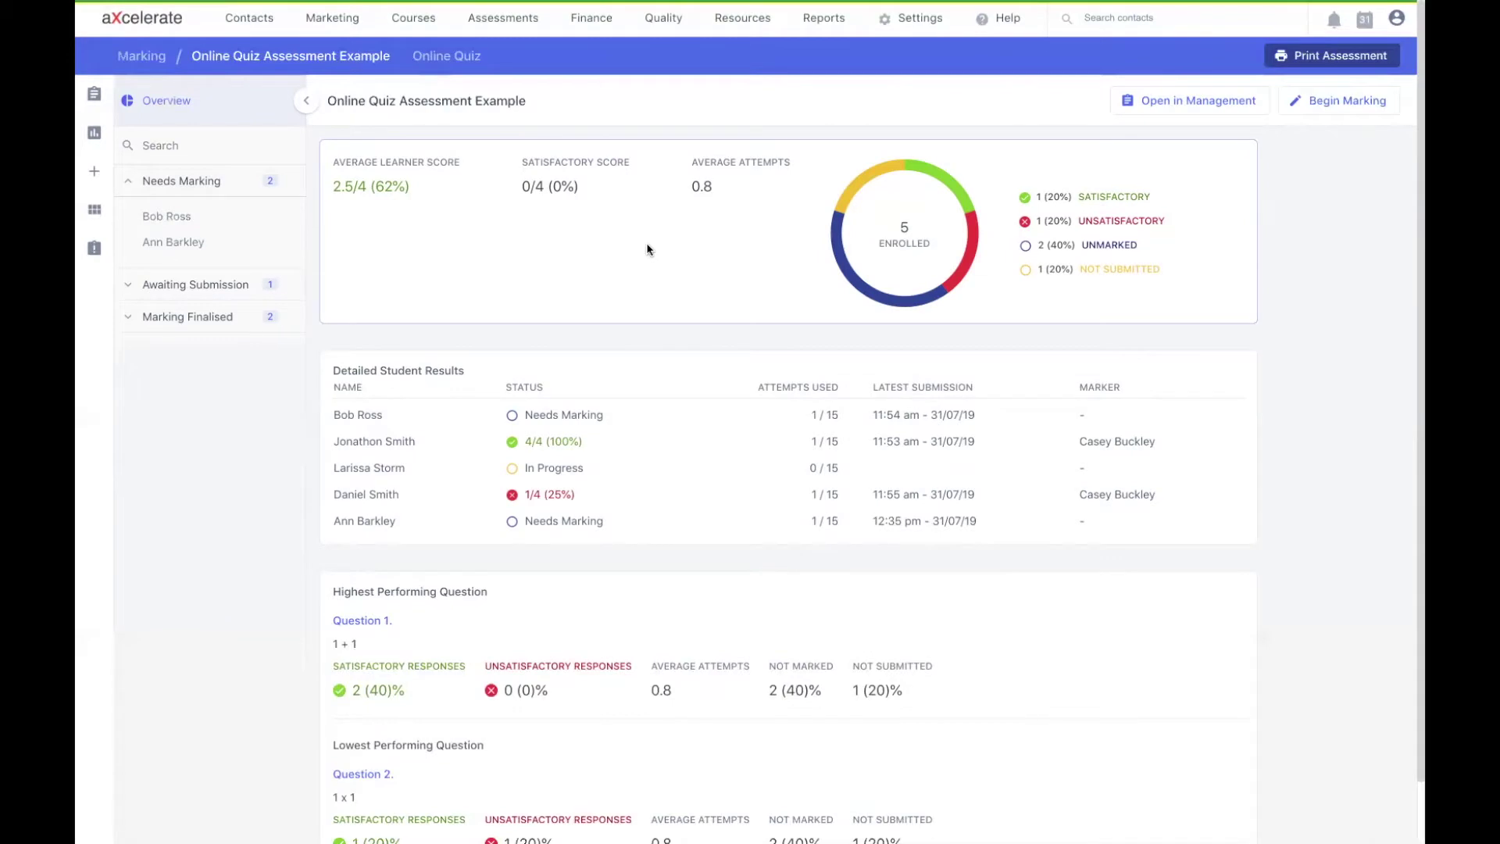
Open the learner's 3/4 attempt from Students and filter its question list by 'answer'.
click(1306, 107)
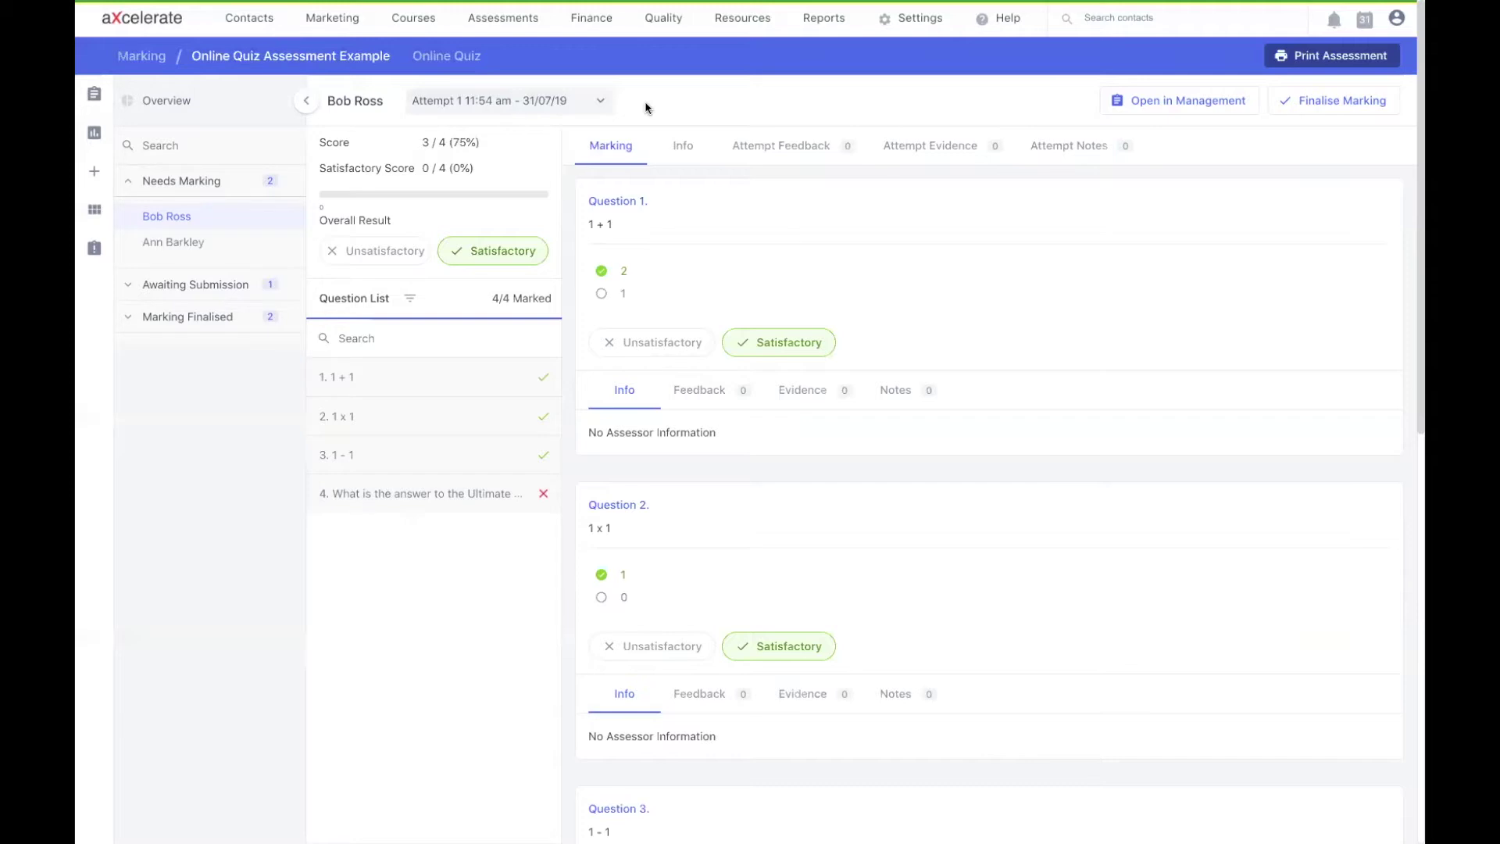
click(539, 99)
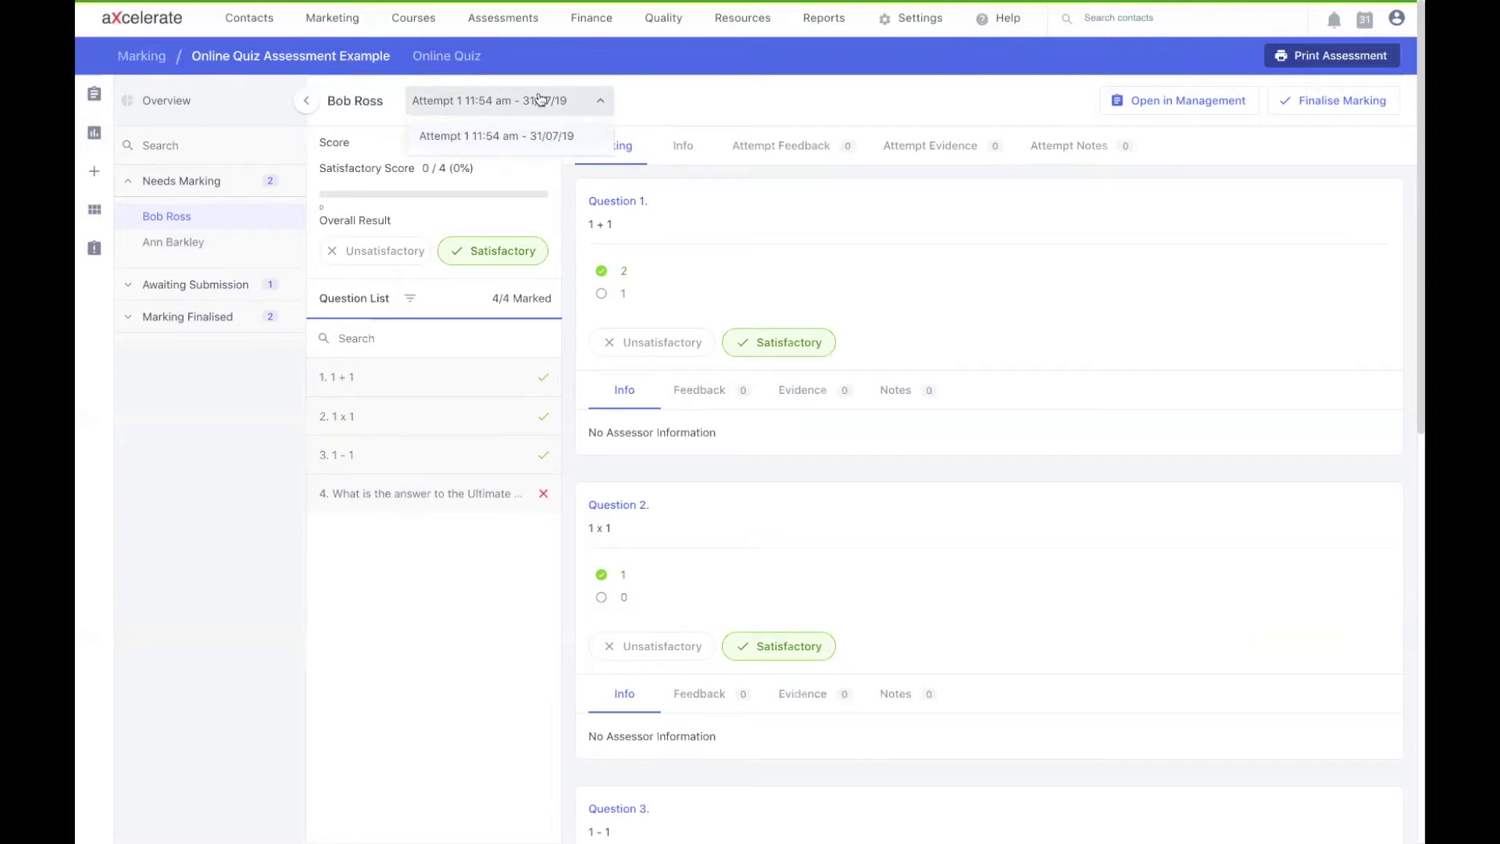
click(387, 148)
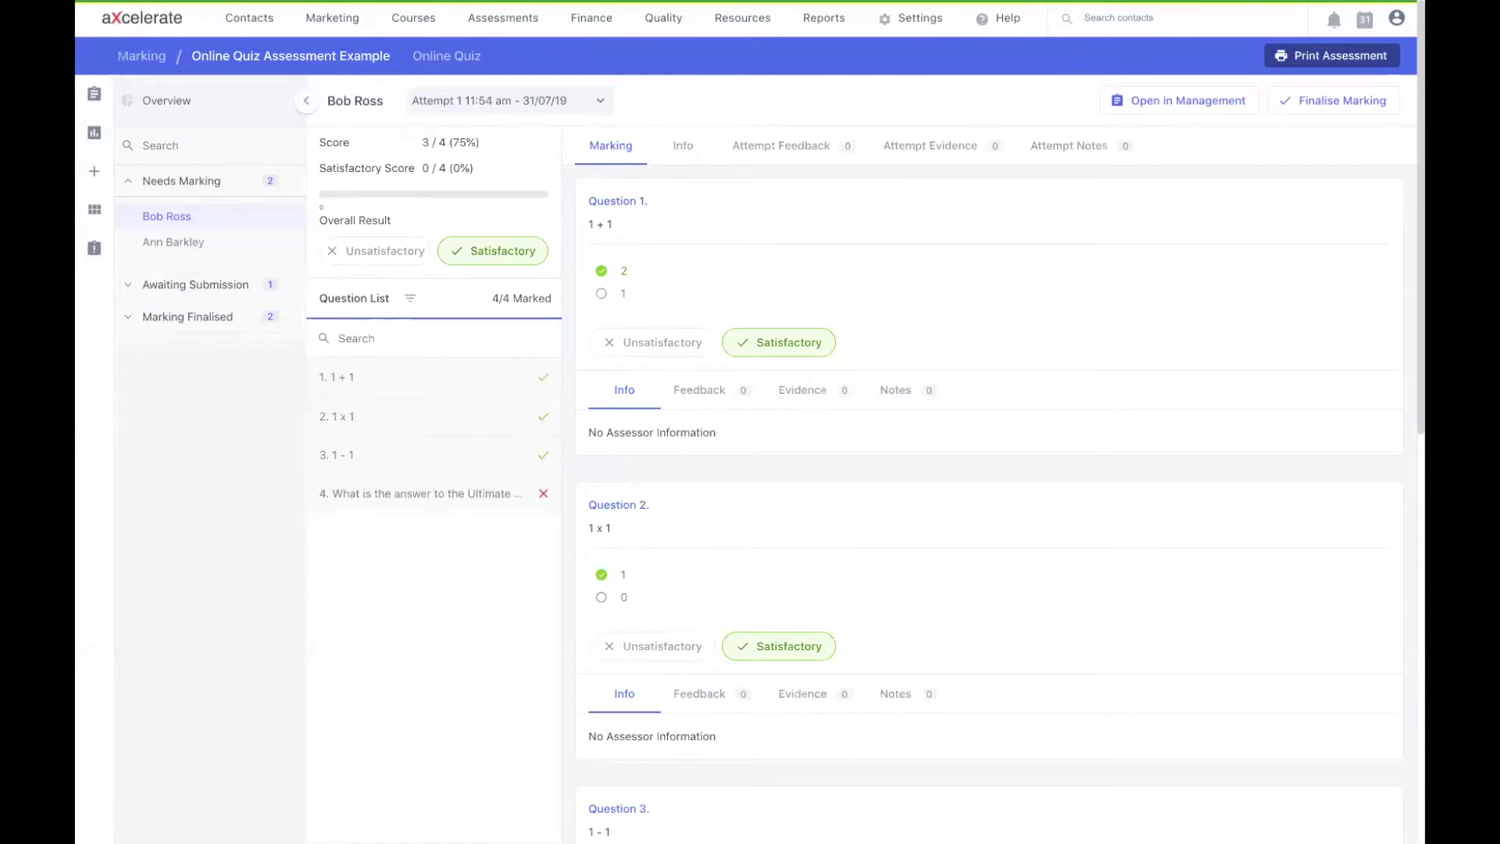
text(answer)
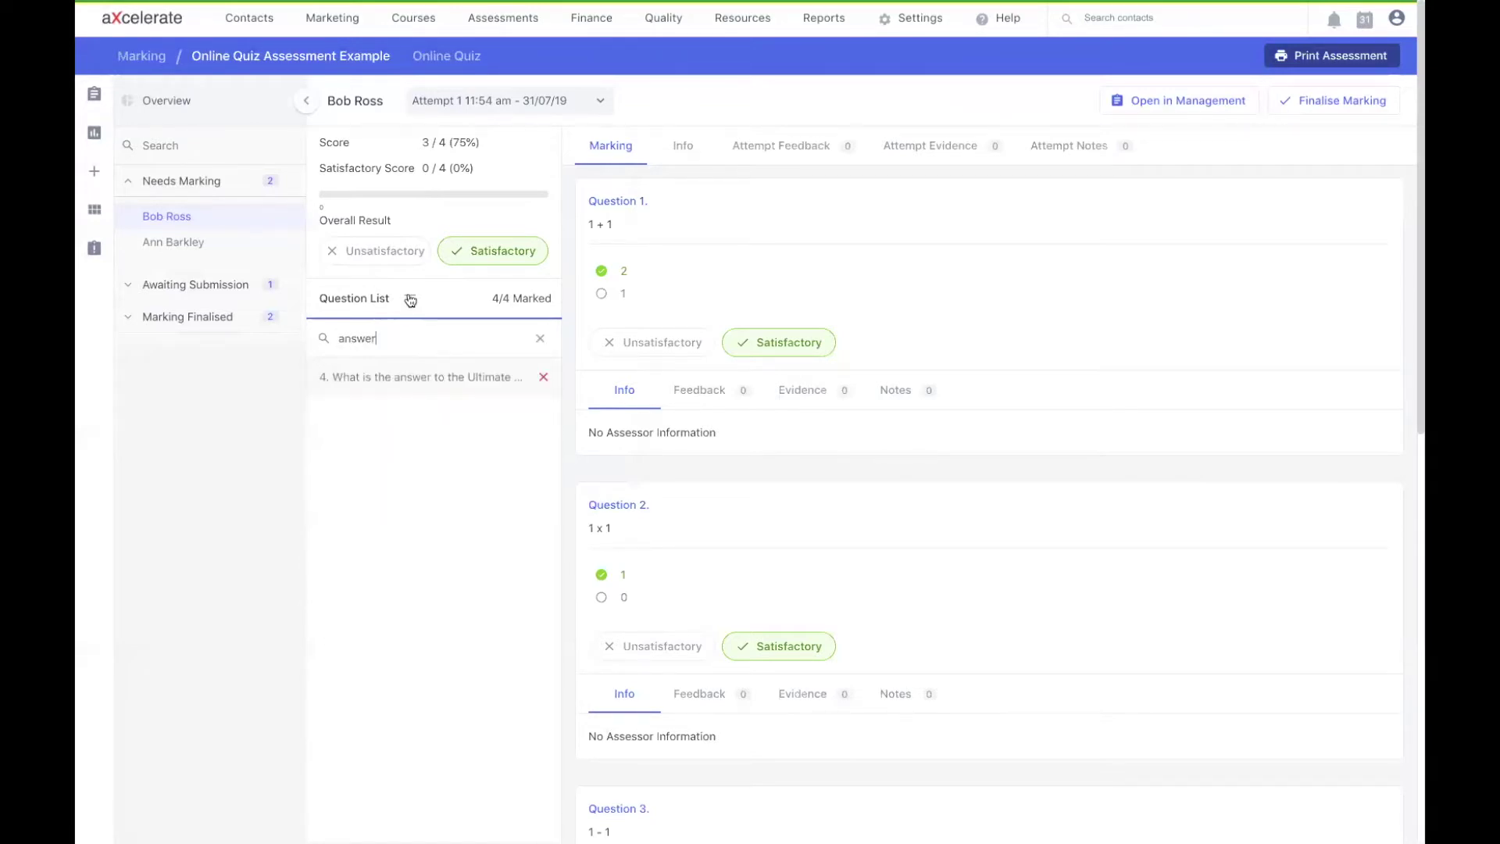
click(410, 299)
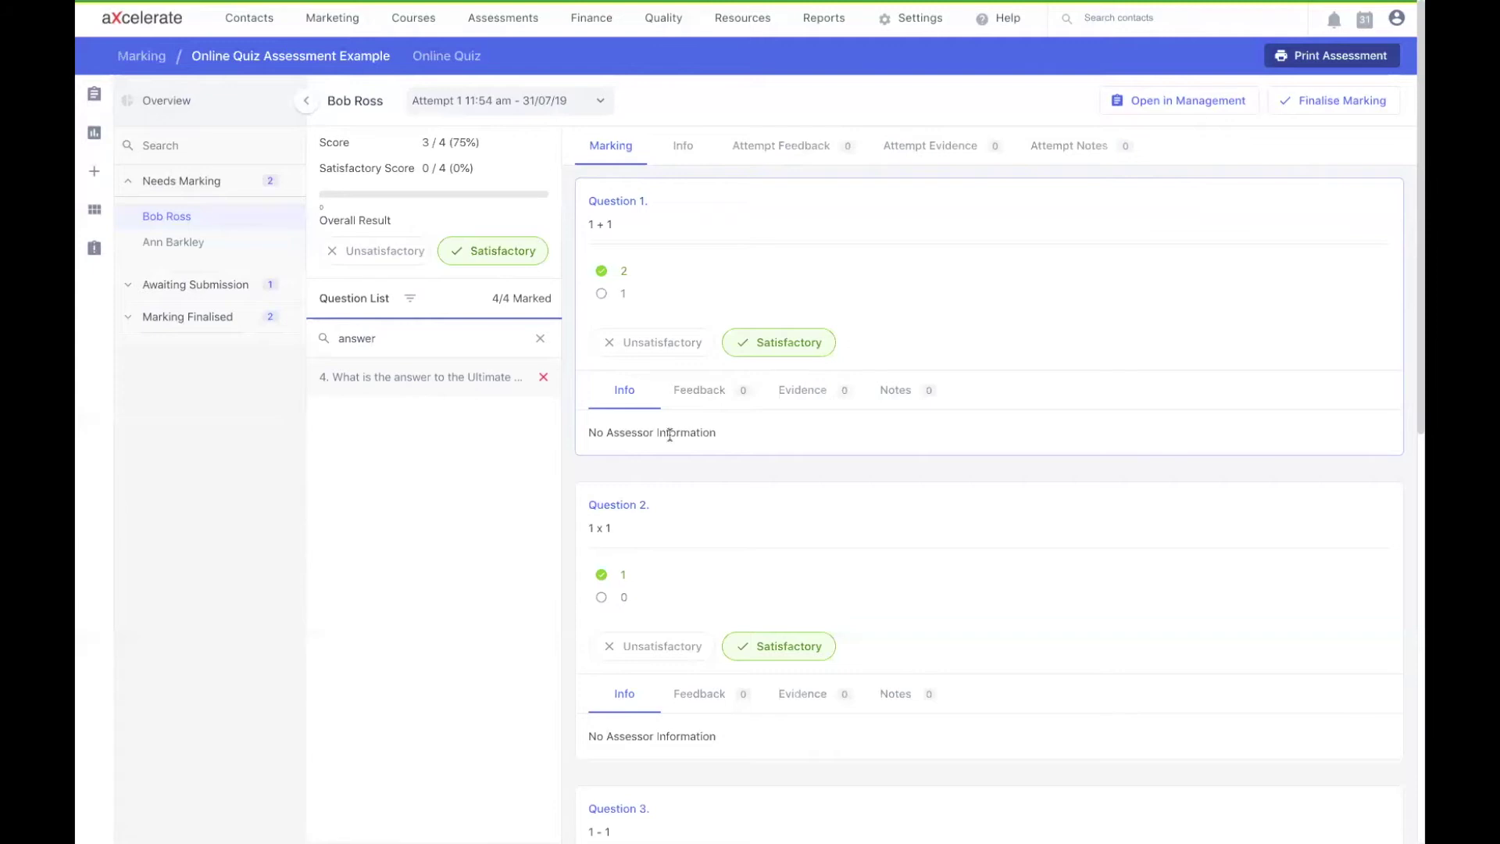
Look through question 1's Feedback, Evidence and Notes areas, including the feedback file upload area.
click(700, 402)
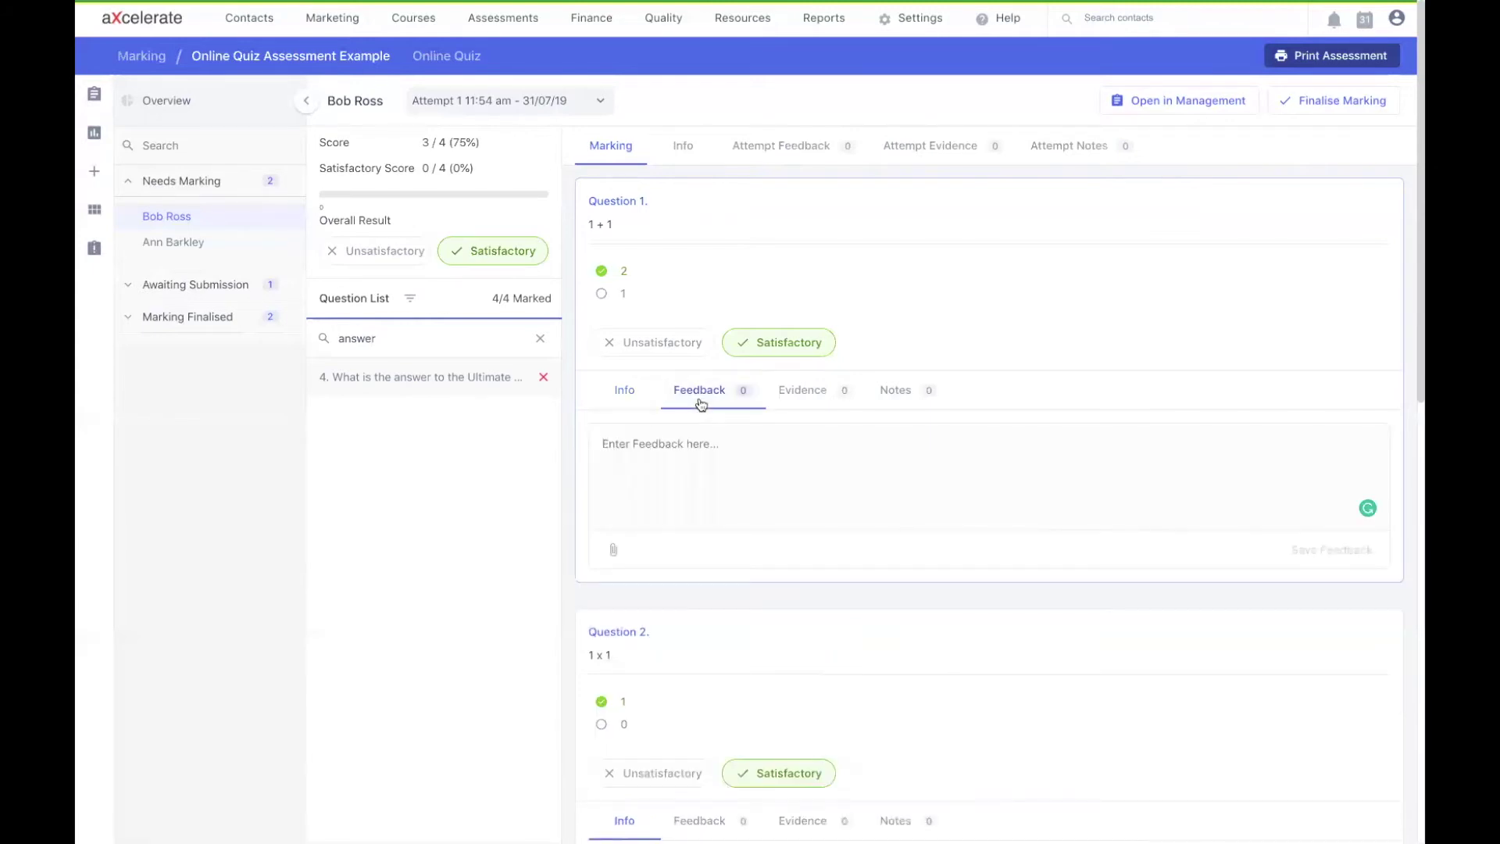
click(788, 389)
click(888, 389)
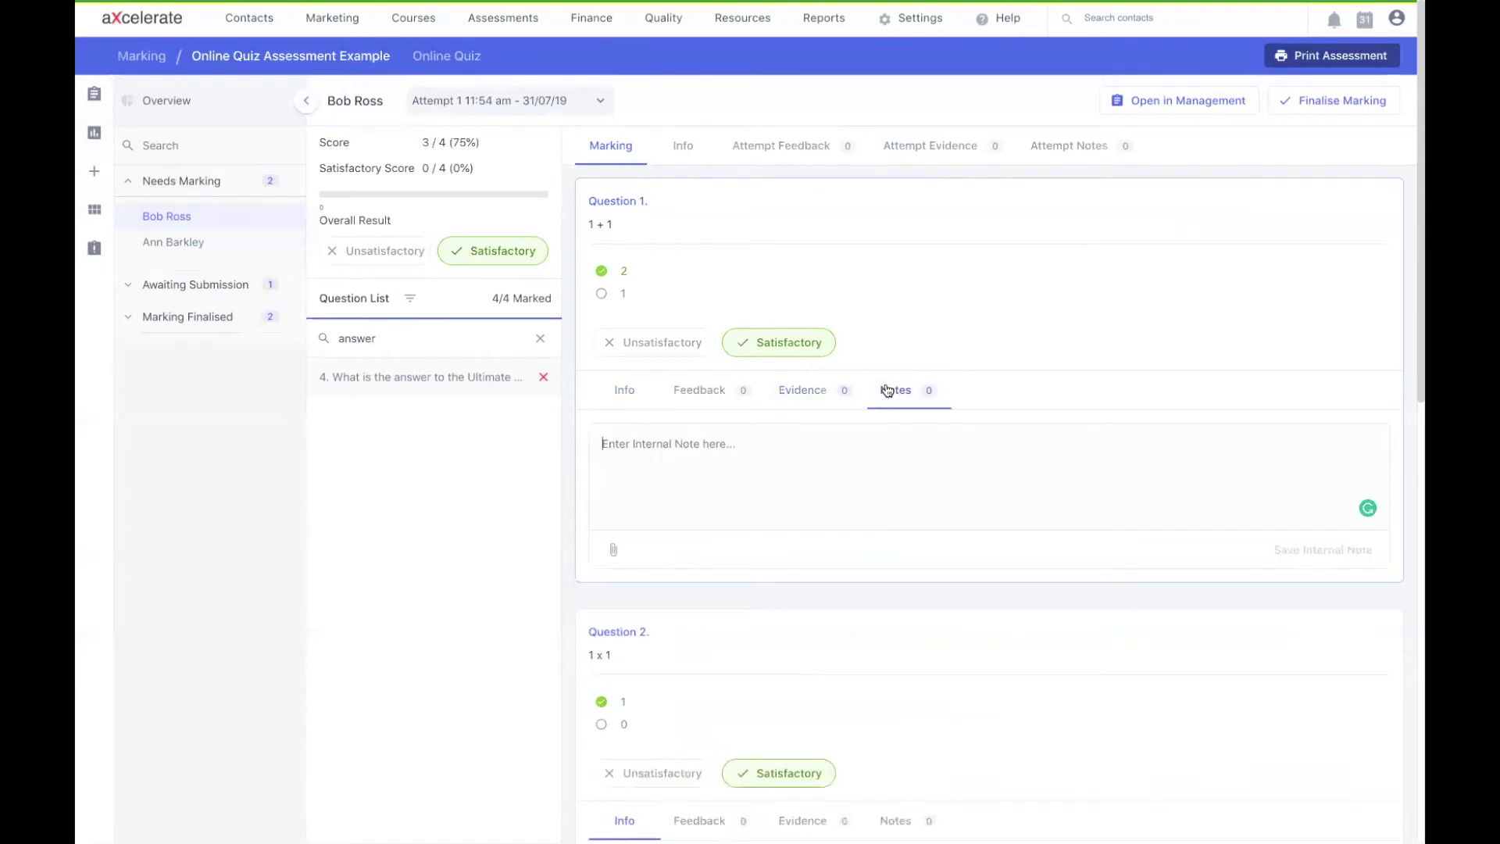
click(719, 391)
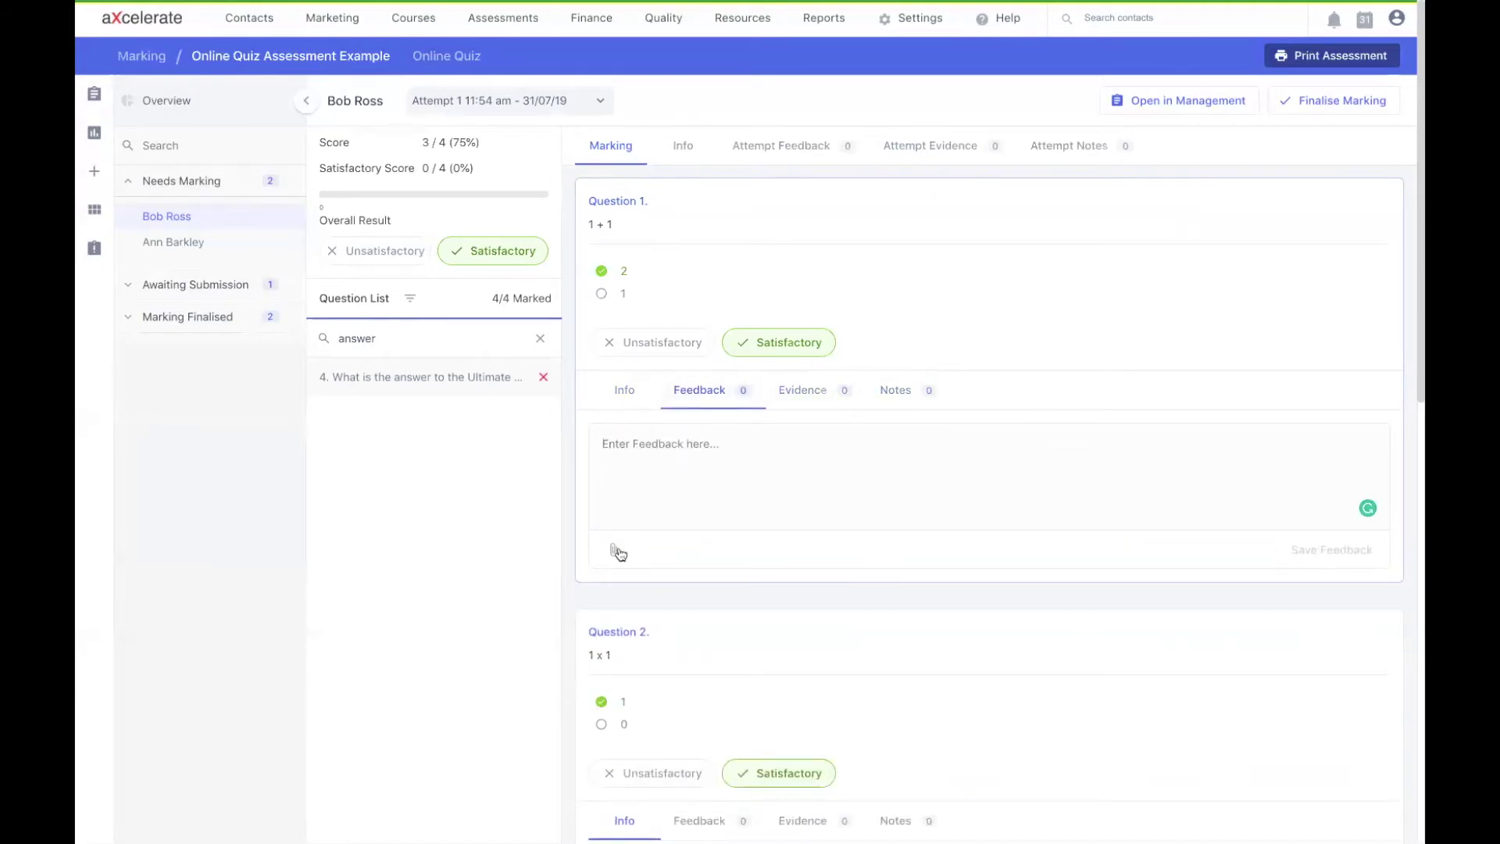
click(618, 551)
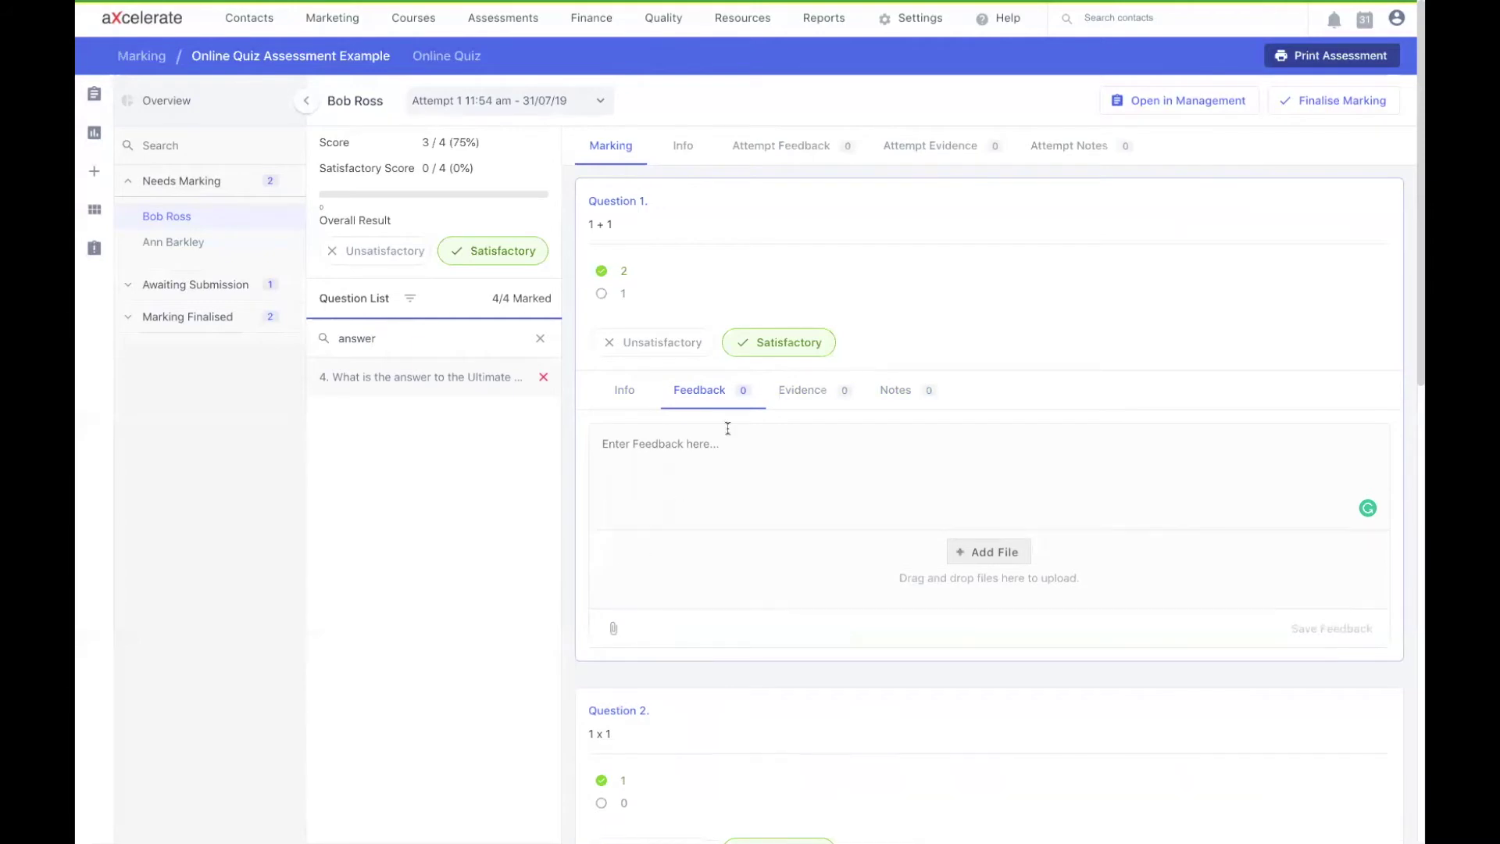
click(801, 390)
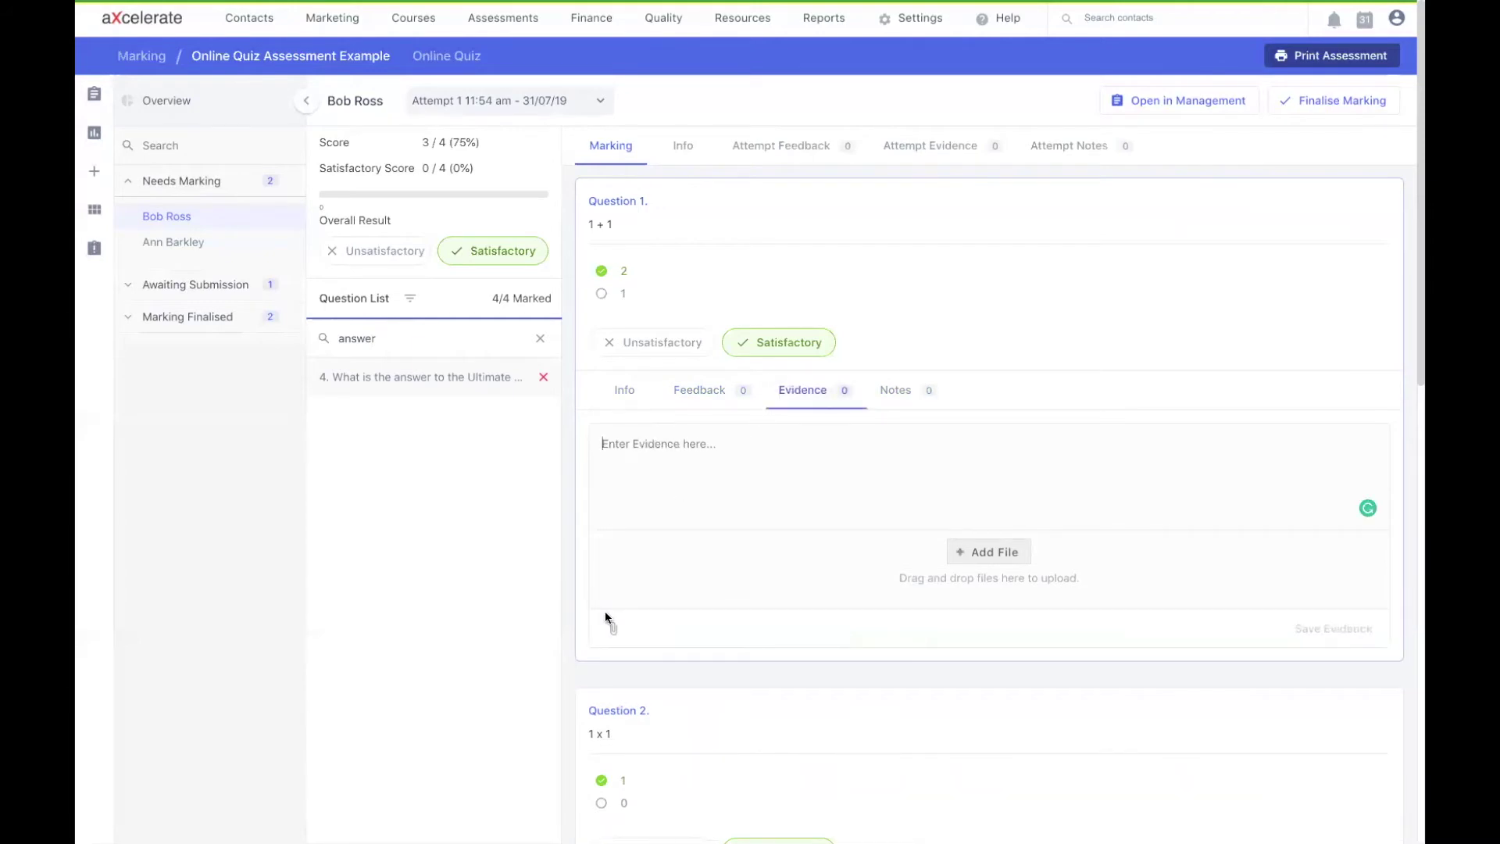
click(920, 390)
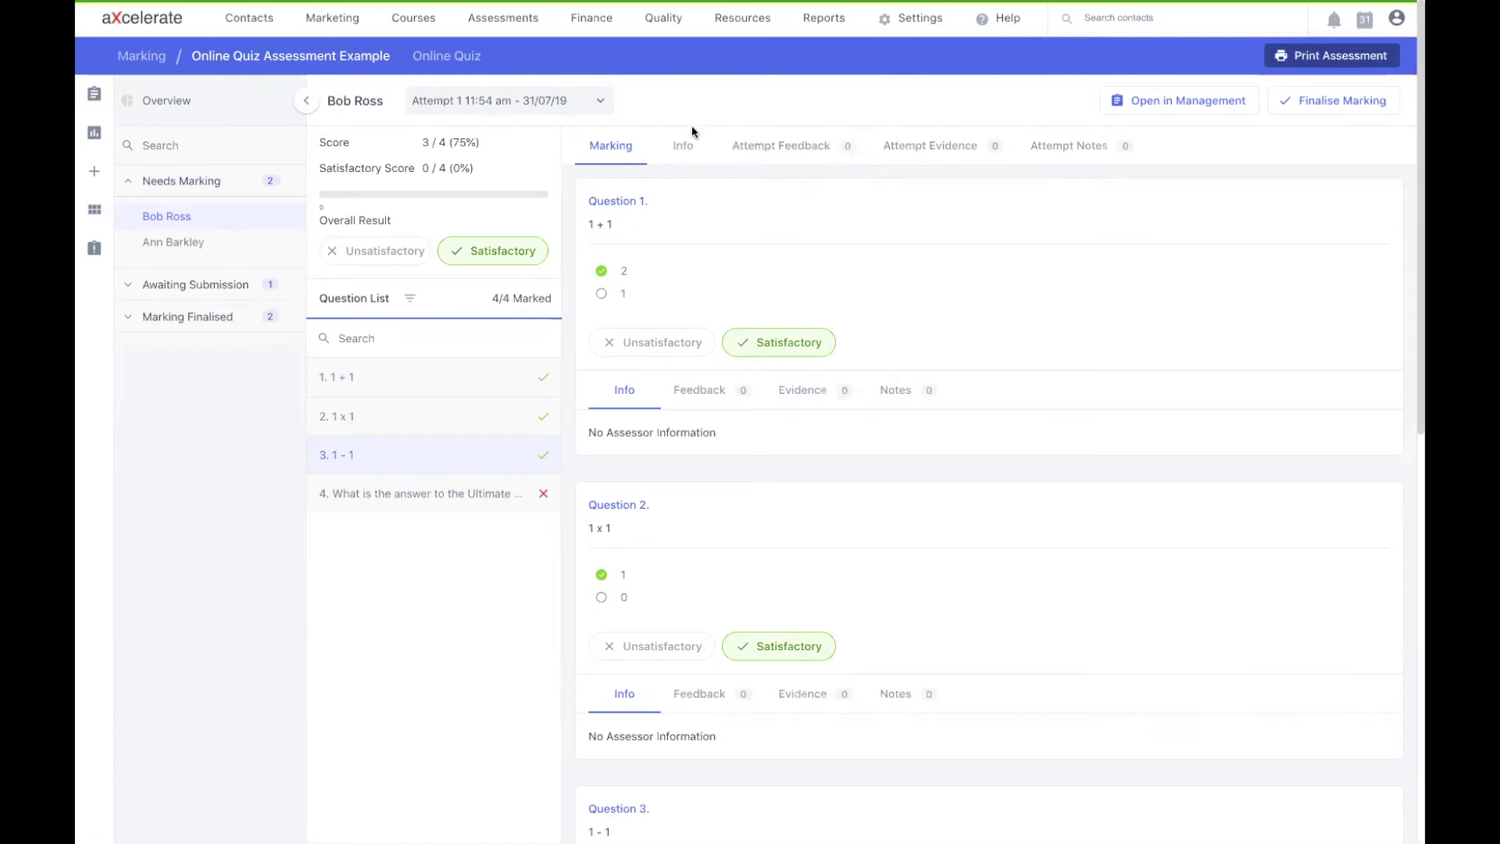
click(685, 146)
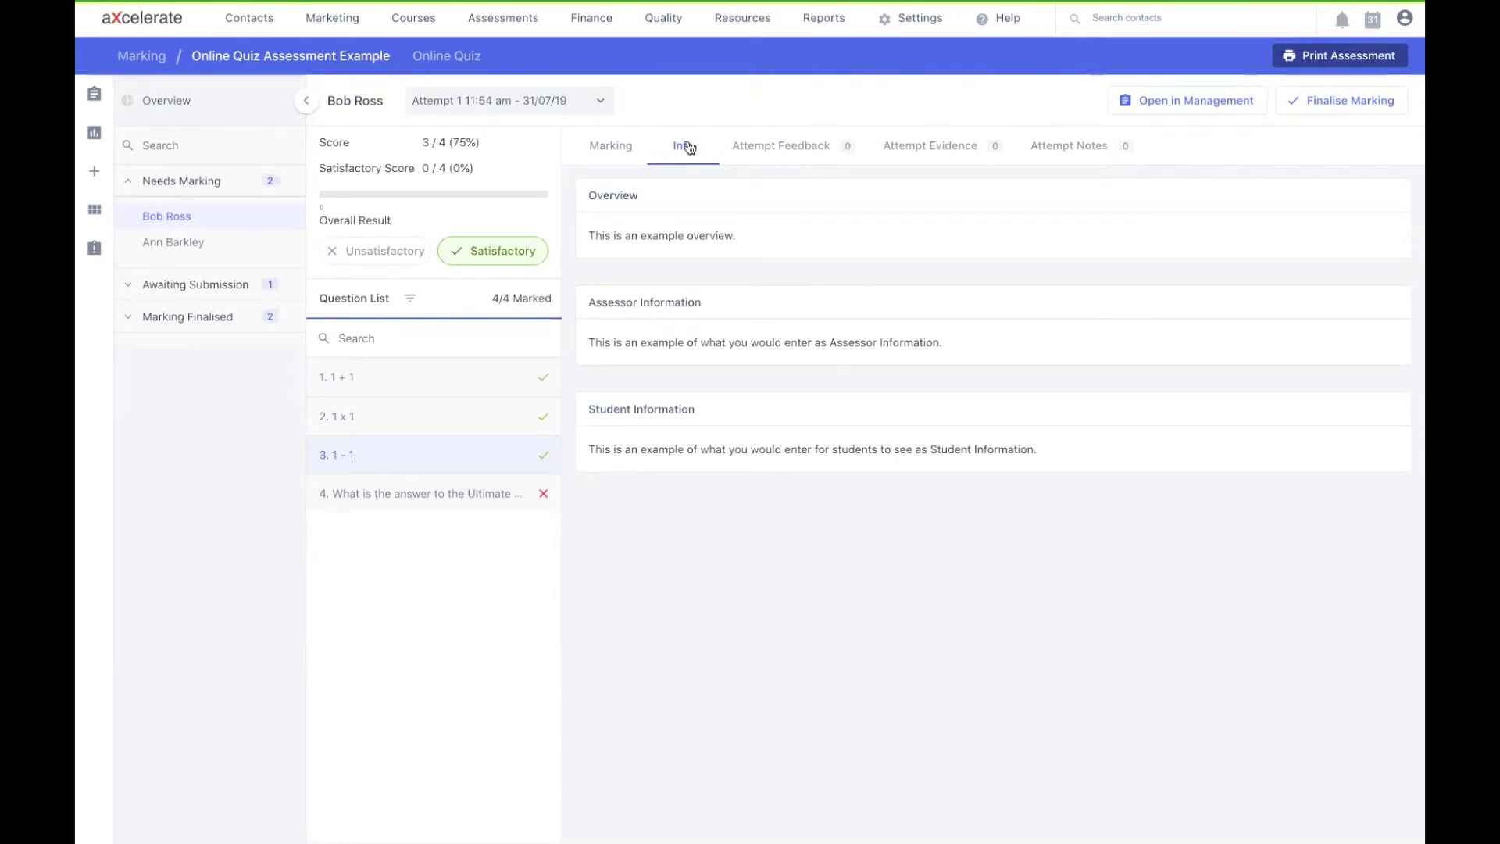
click(763, 152)
click(904, 150)
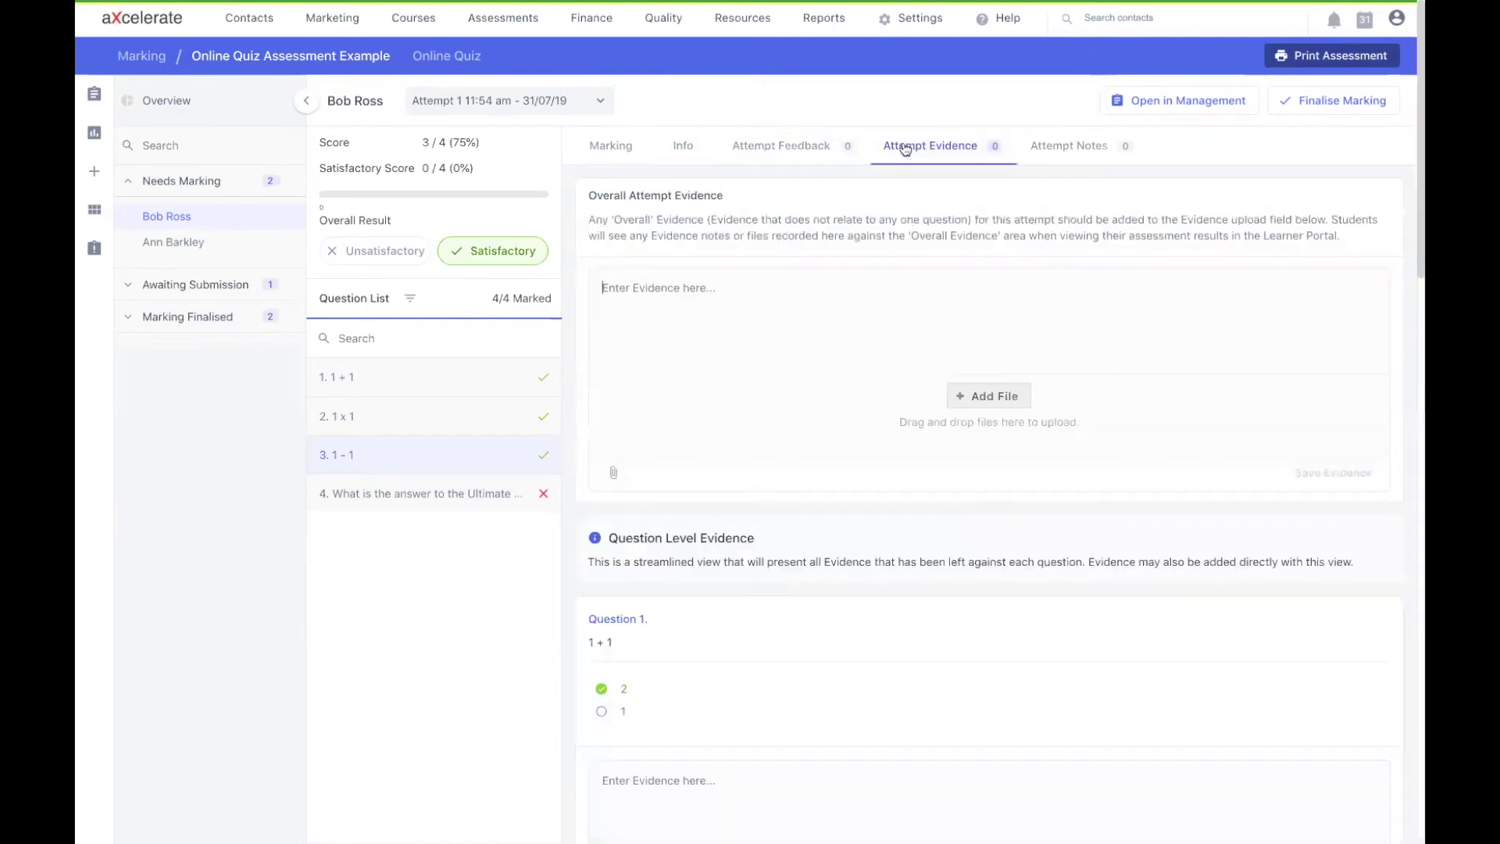
click(1068, 149)
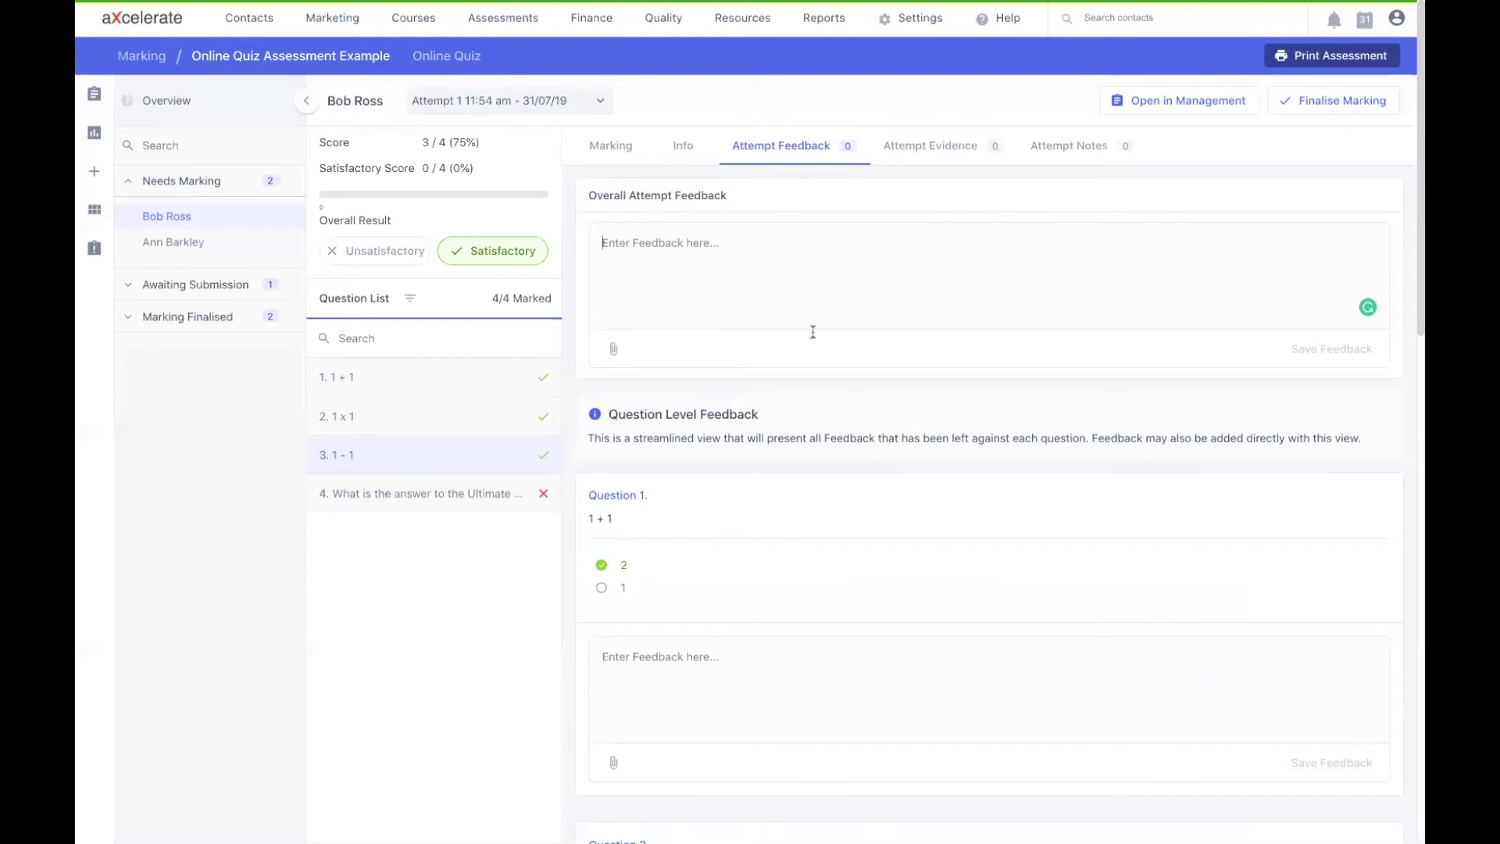
scroll(812, 332, down, 2)
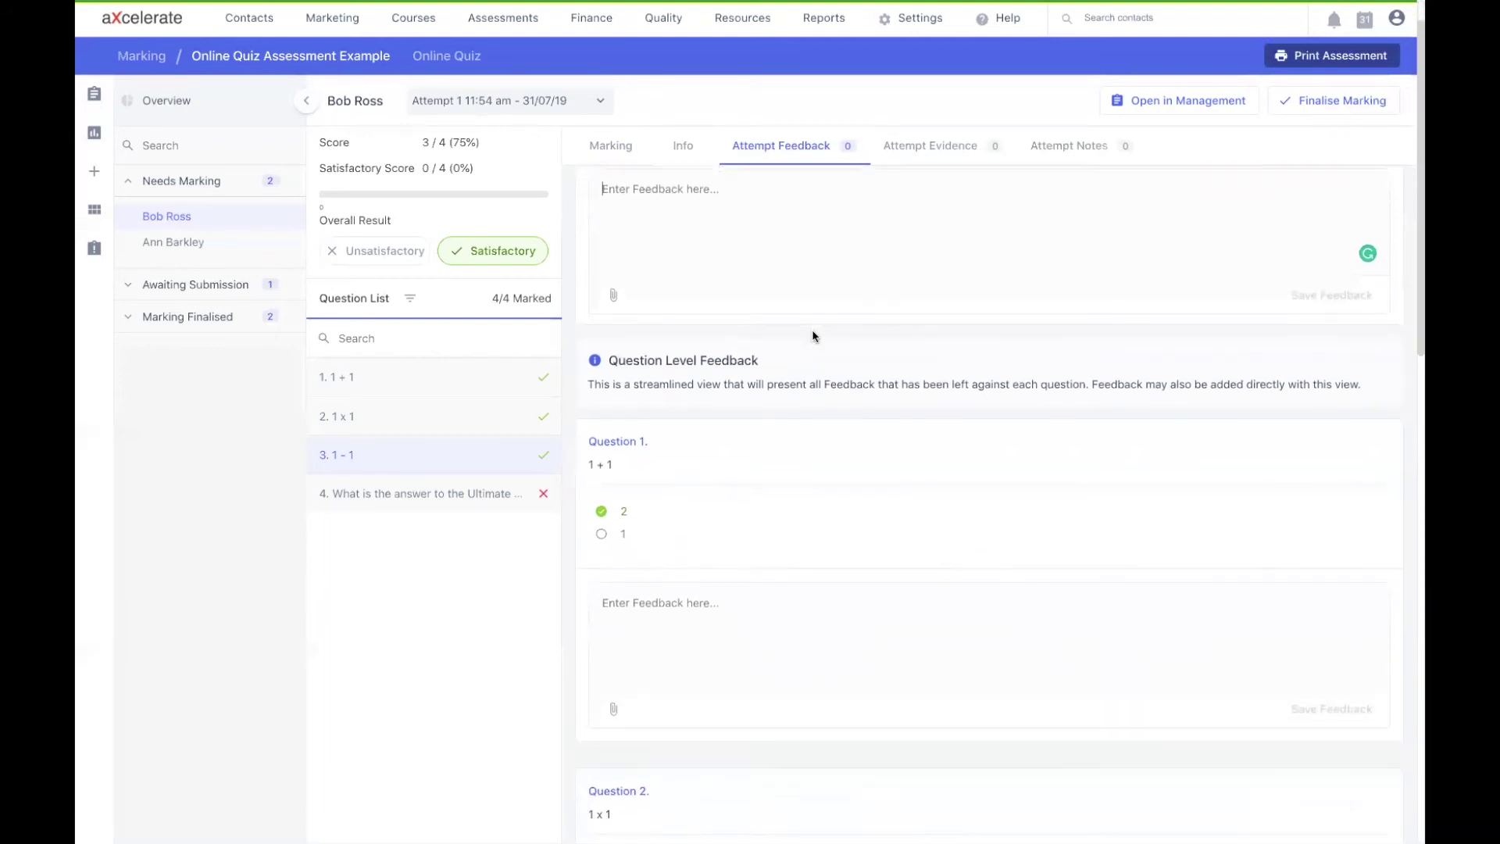
scroll(812, 335, down, 2)
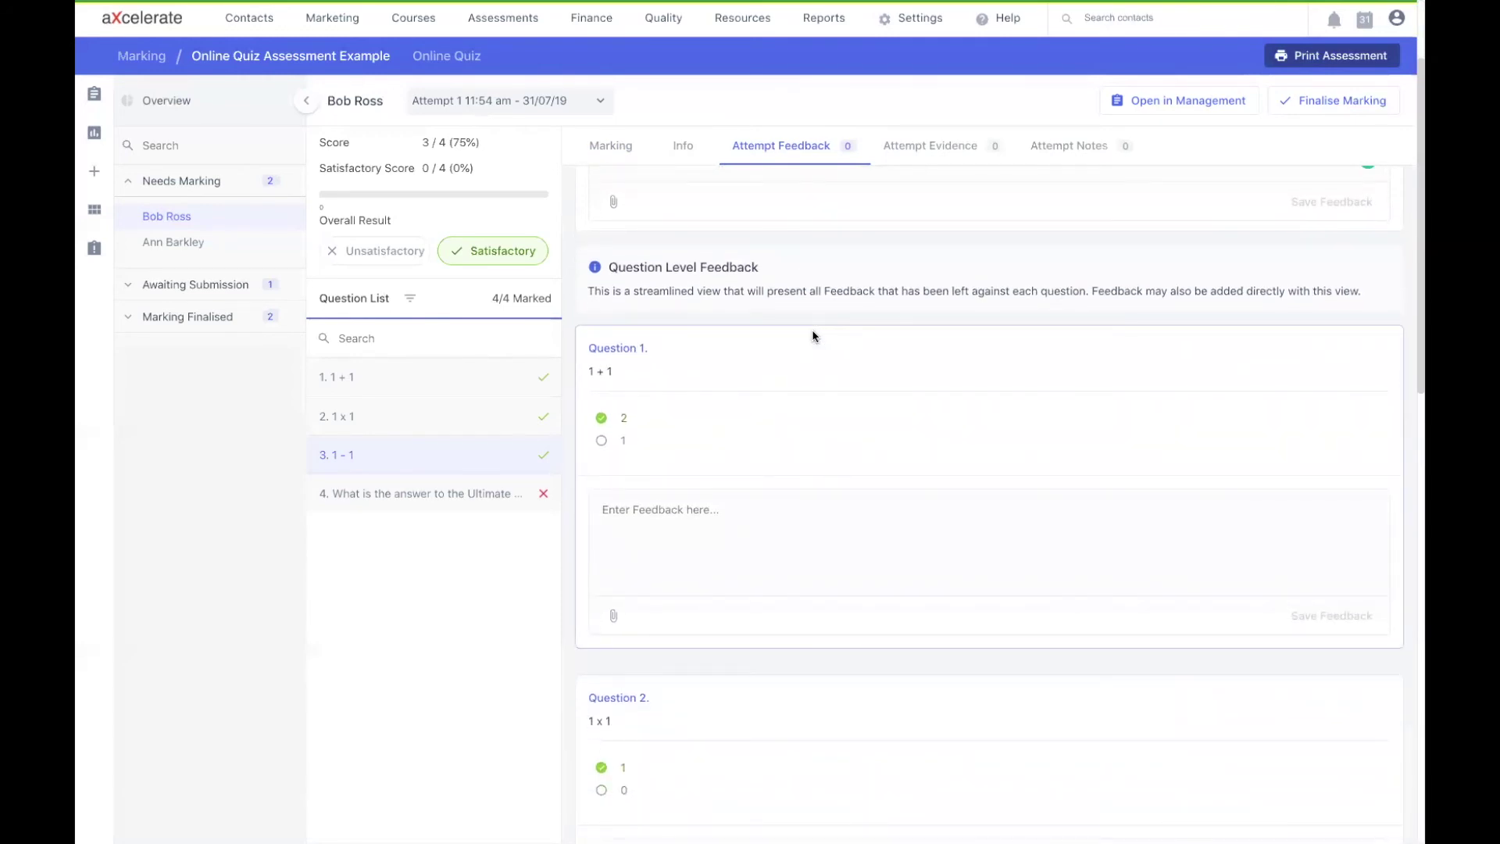
scroll(813, 336, down, 1)
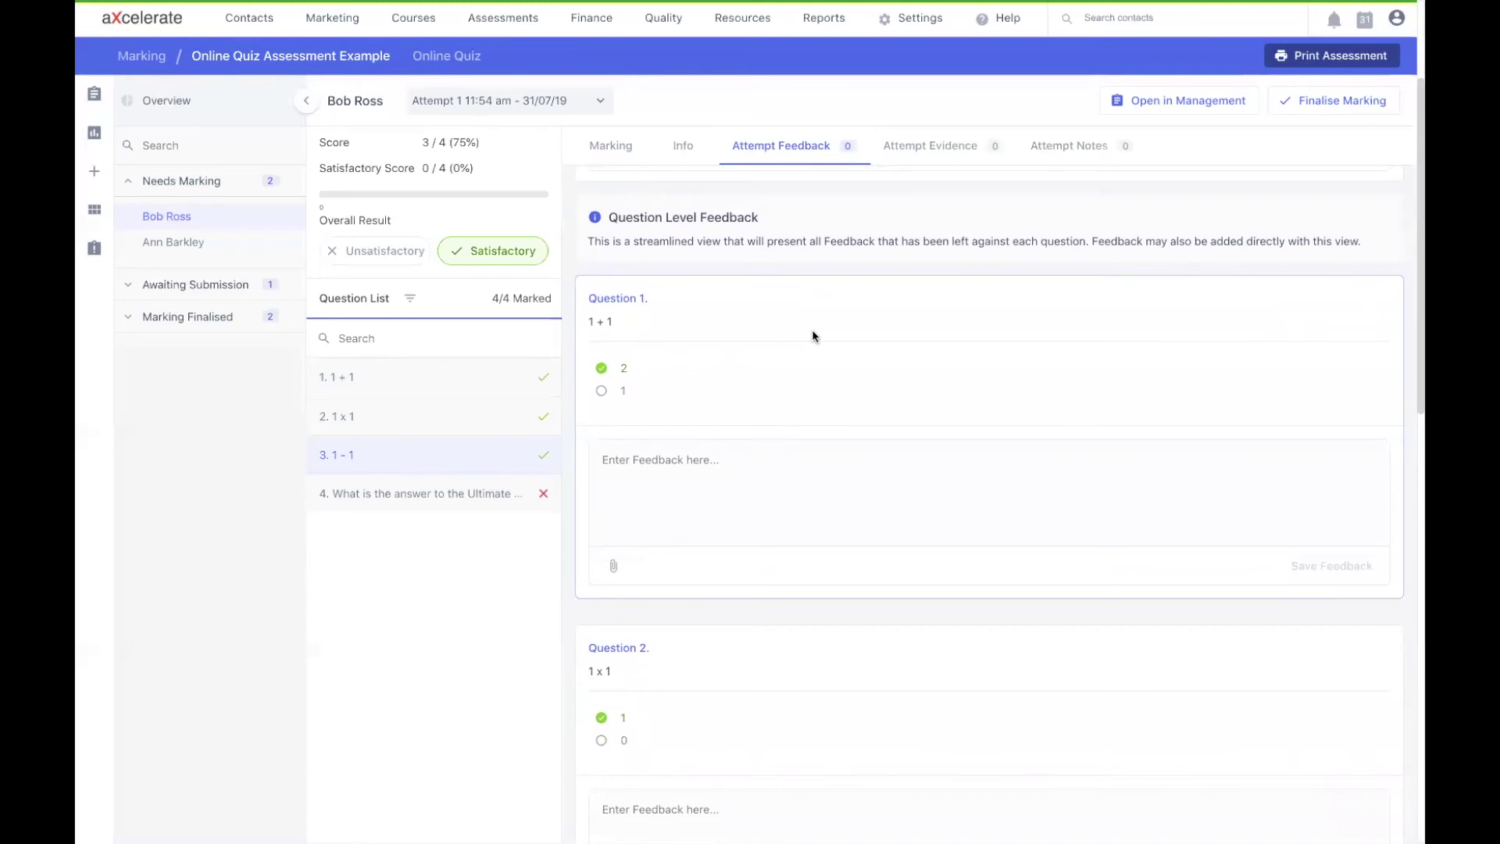
scroll(813, 334, down, 2)
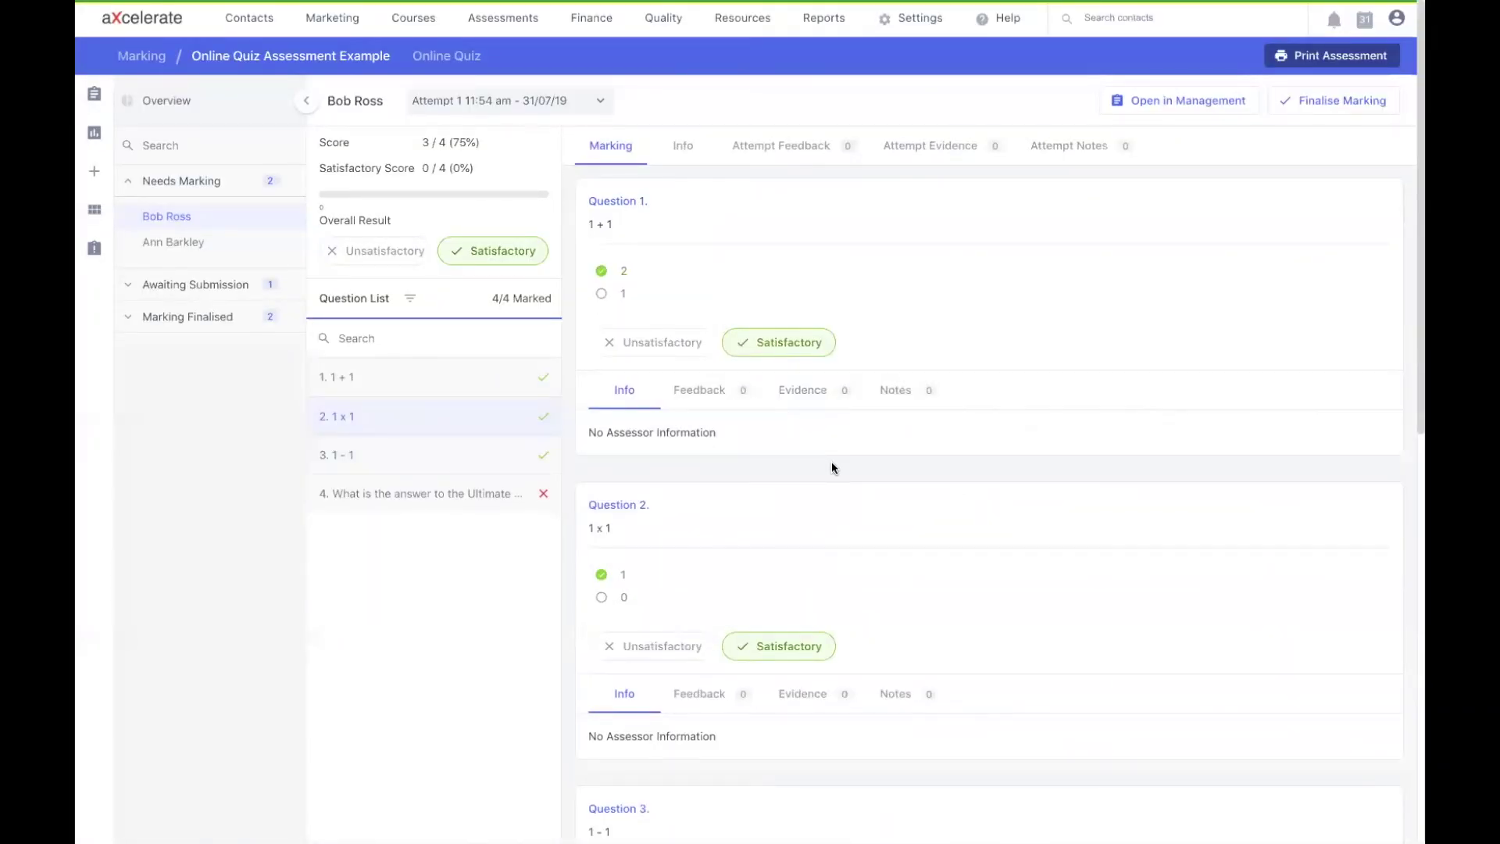
Mark question 4 Satisfactory so the attempt scores 4/4, then finalise the marking.
scroll(832, 467, down, 4)
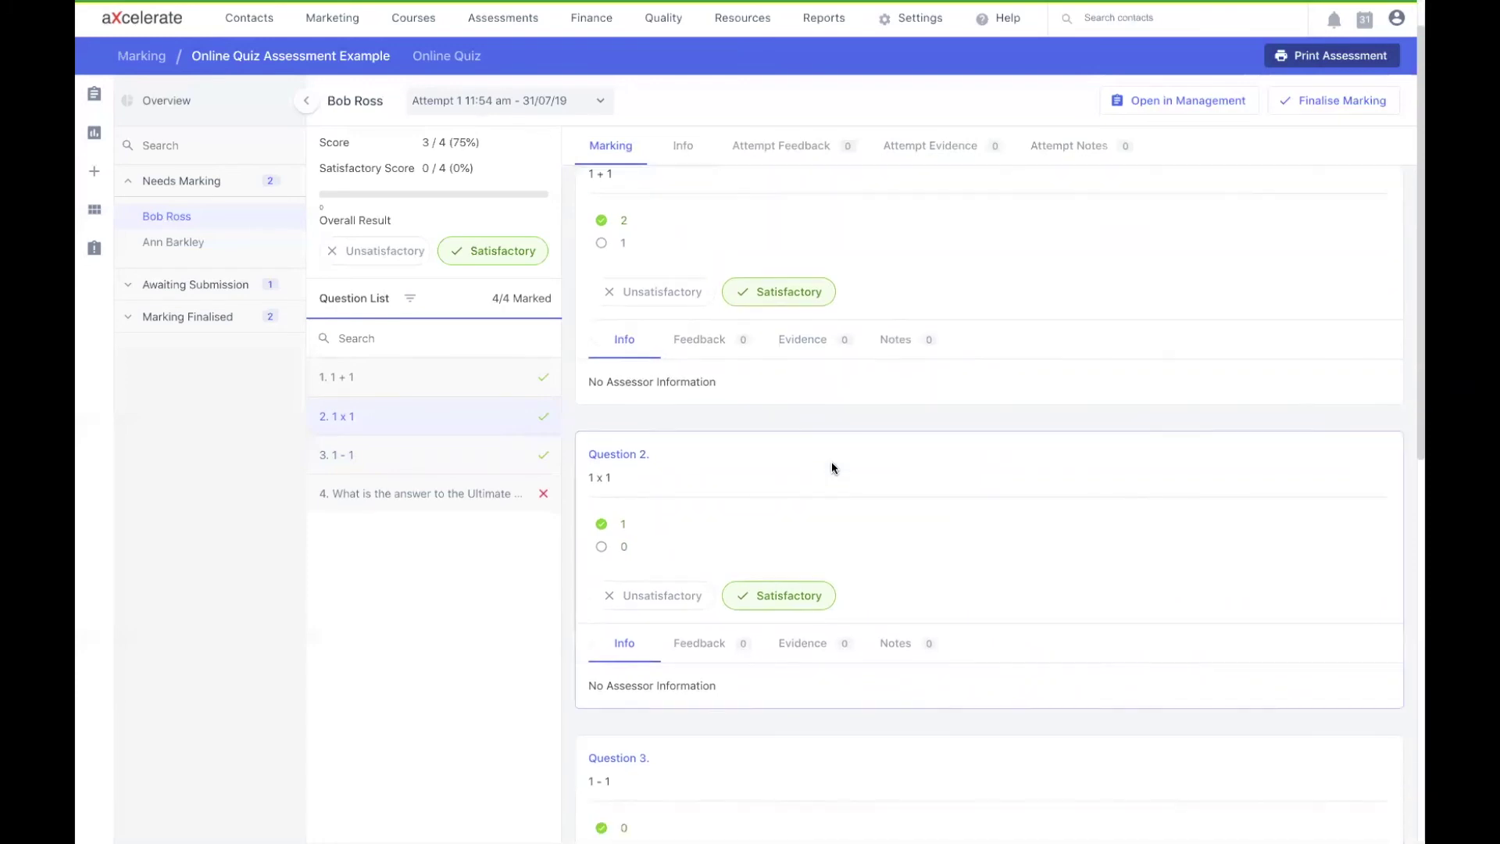
scroll(832, 461, down, 8)
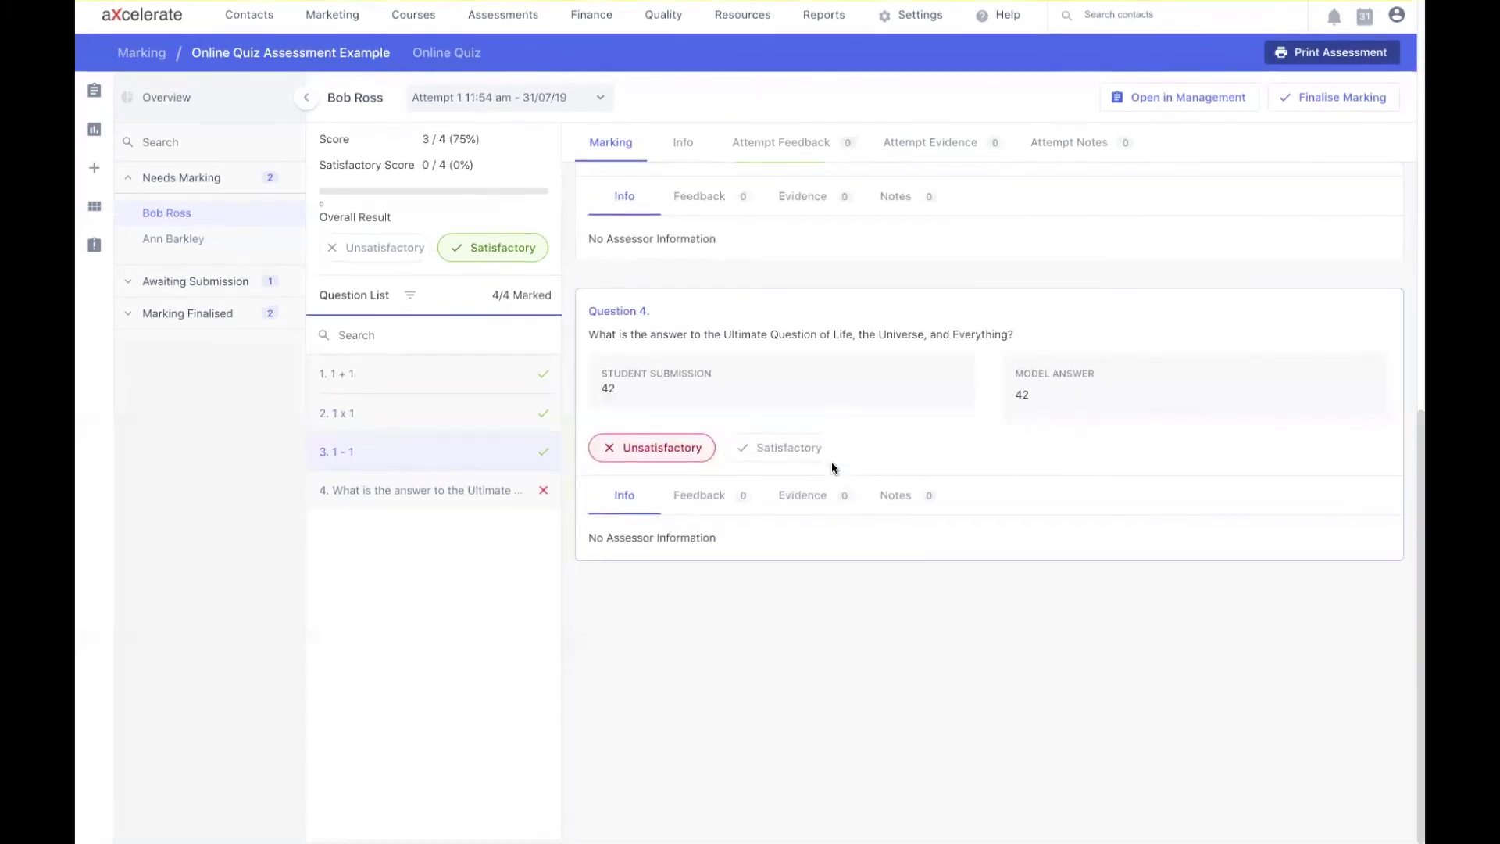
click(778, 467)
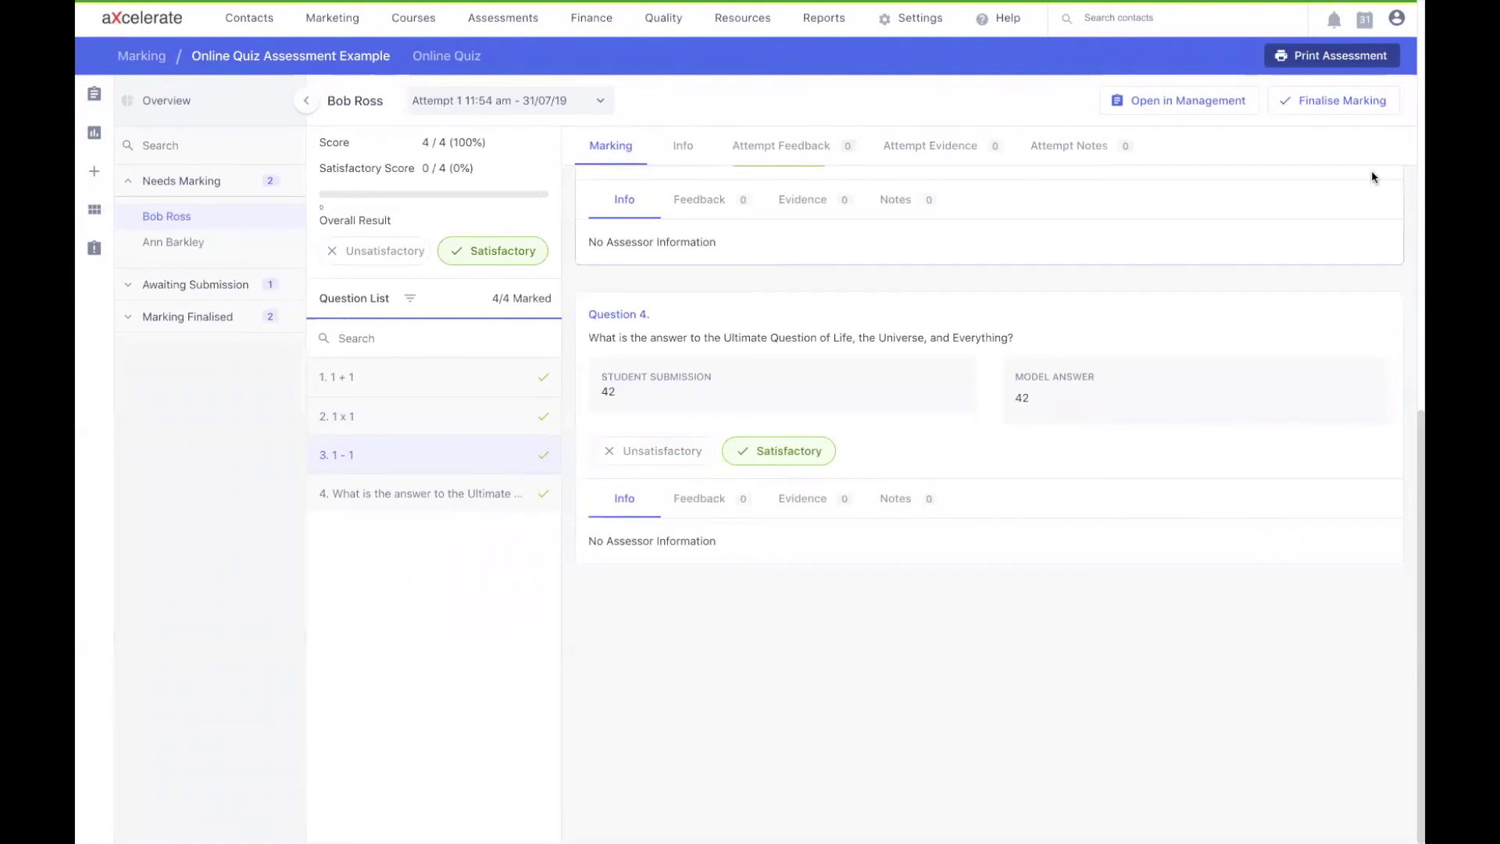
click(1333, 106)
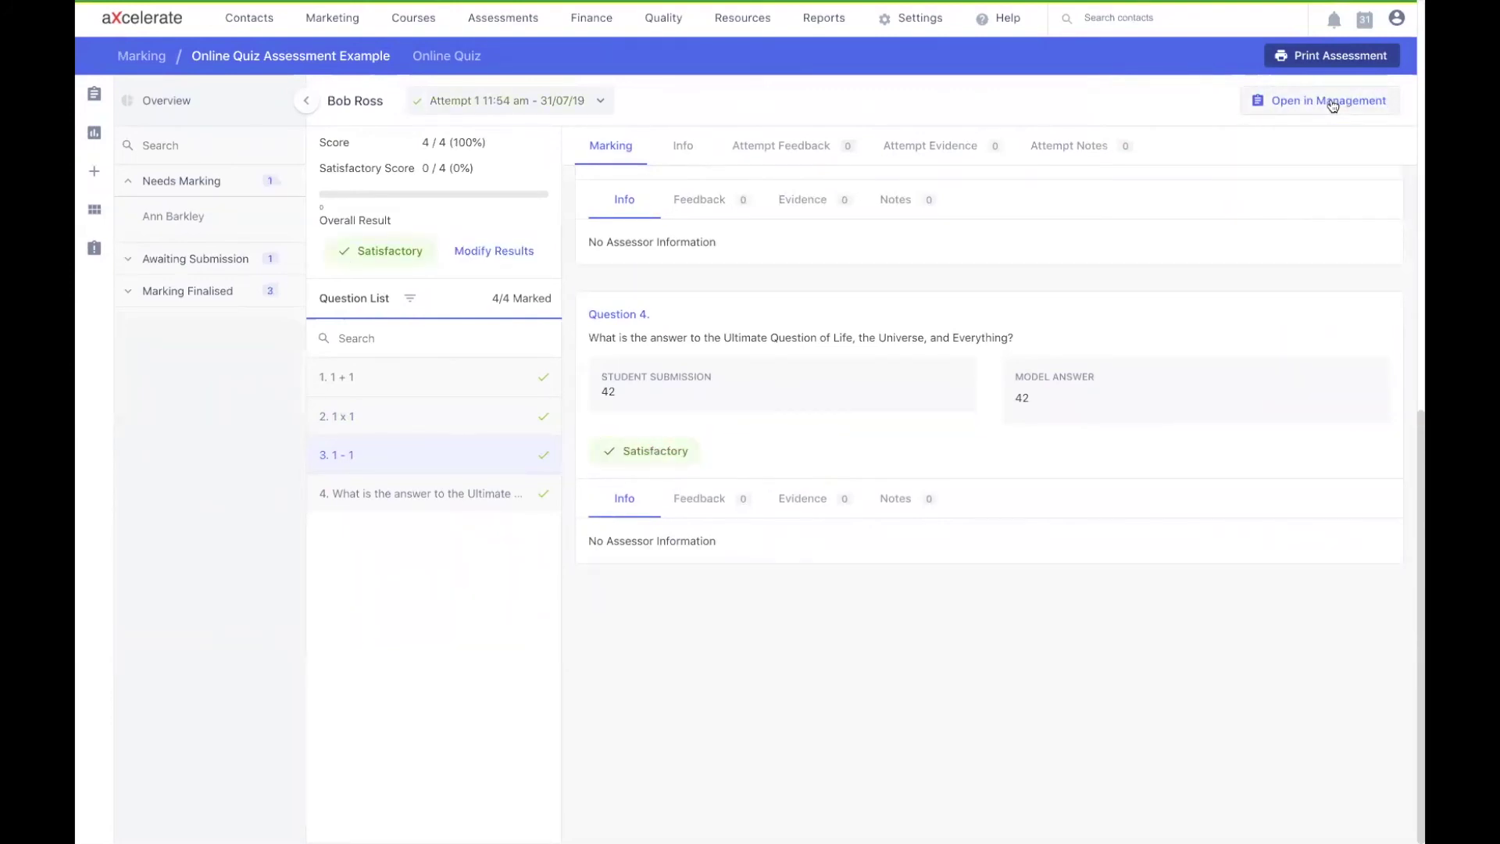
Show the assessment overview with the updated results for three finalised attempts.
click(180, 102)
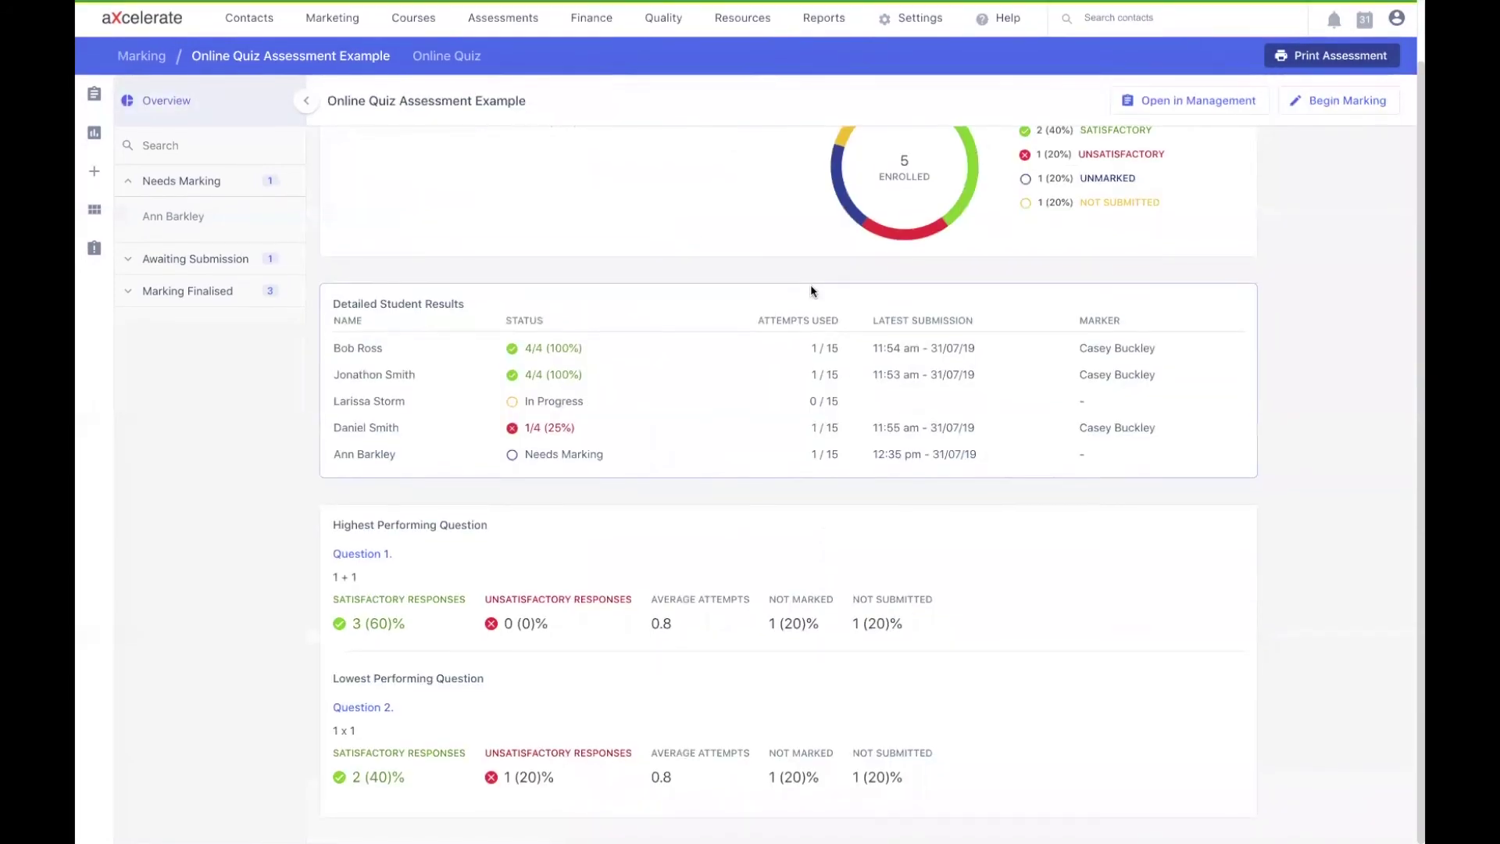
scroll(809, 291, up, 1)
scroll(810, 291, up, 1)
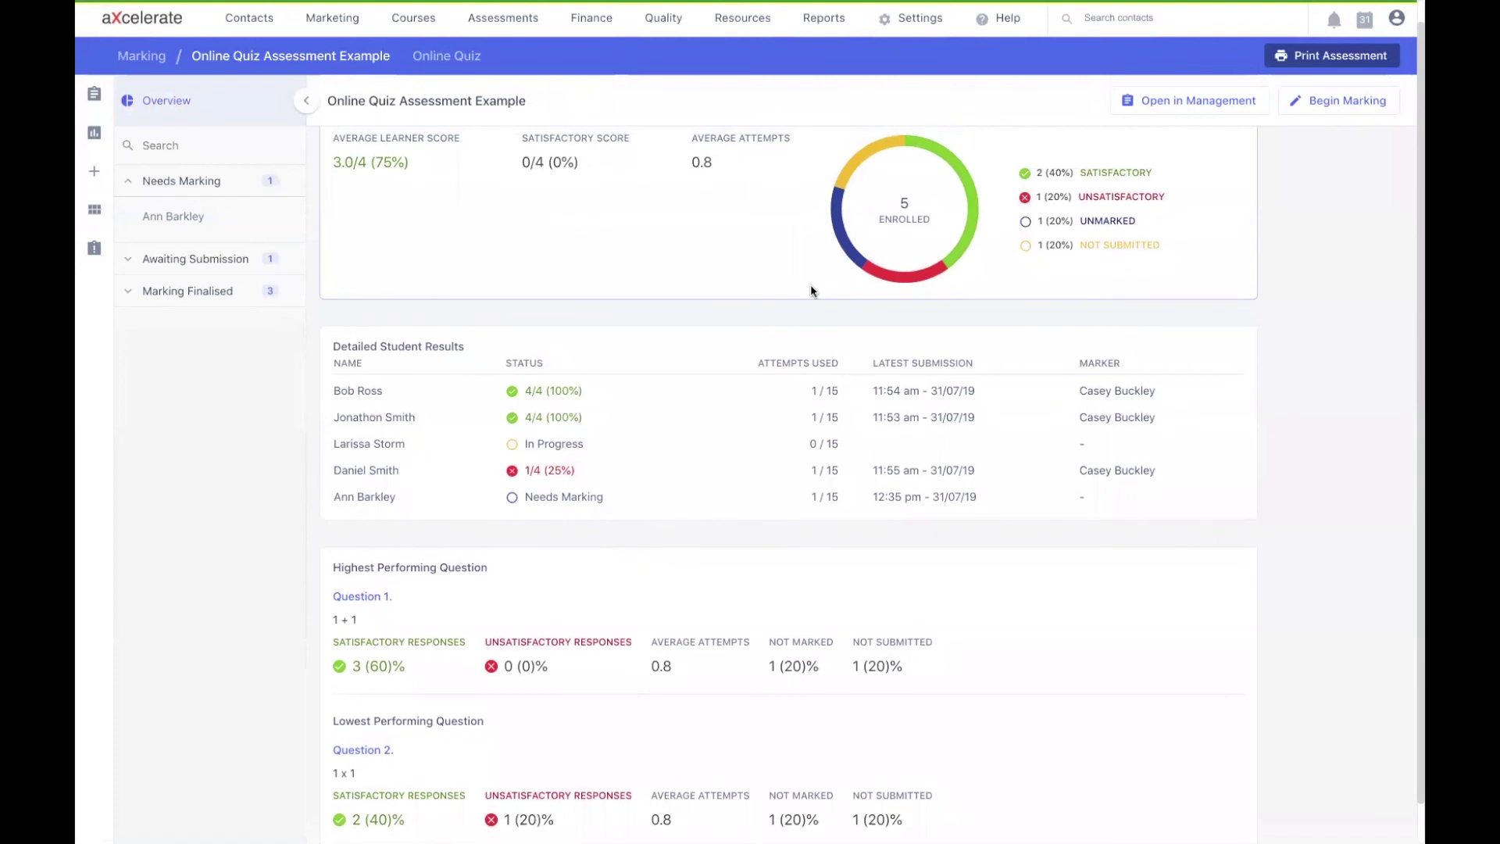